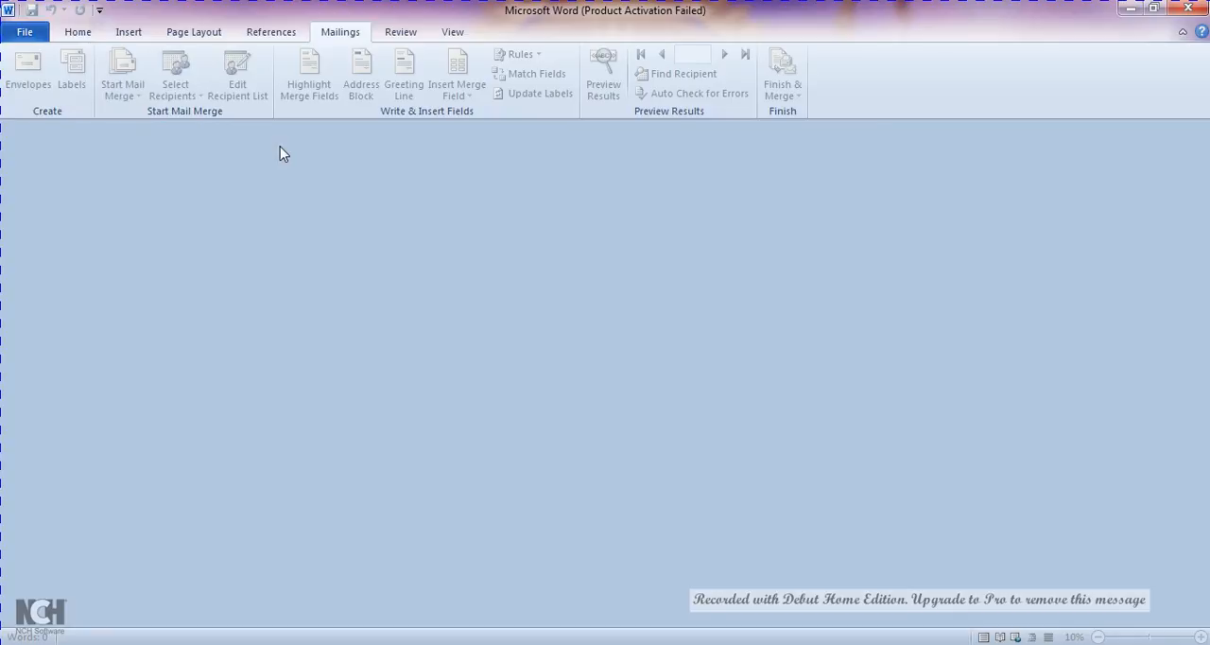
Create a blank document and attach the existing recipient list "mailmerge" from the My Data Sources folder in Documents
key("ctrl+n")
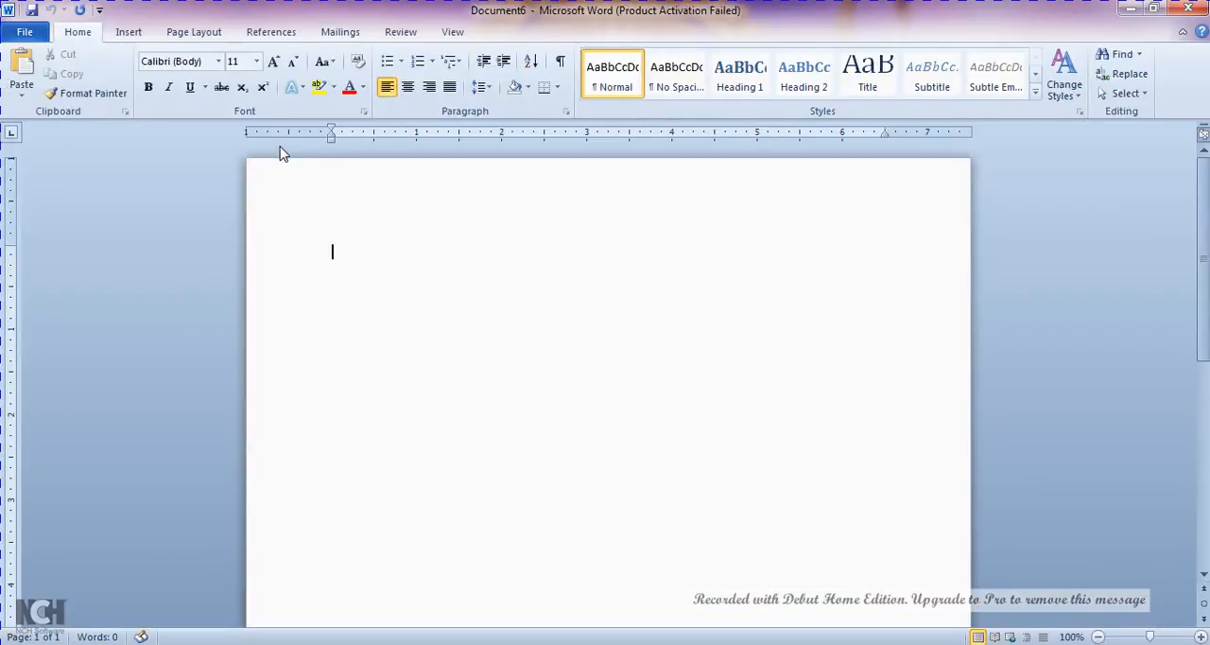
left_click(341, 38)
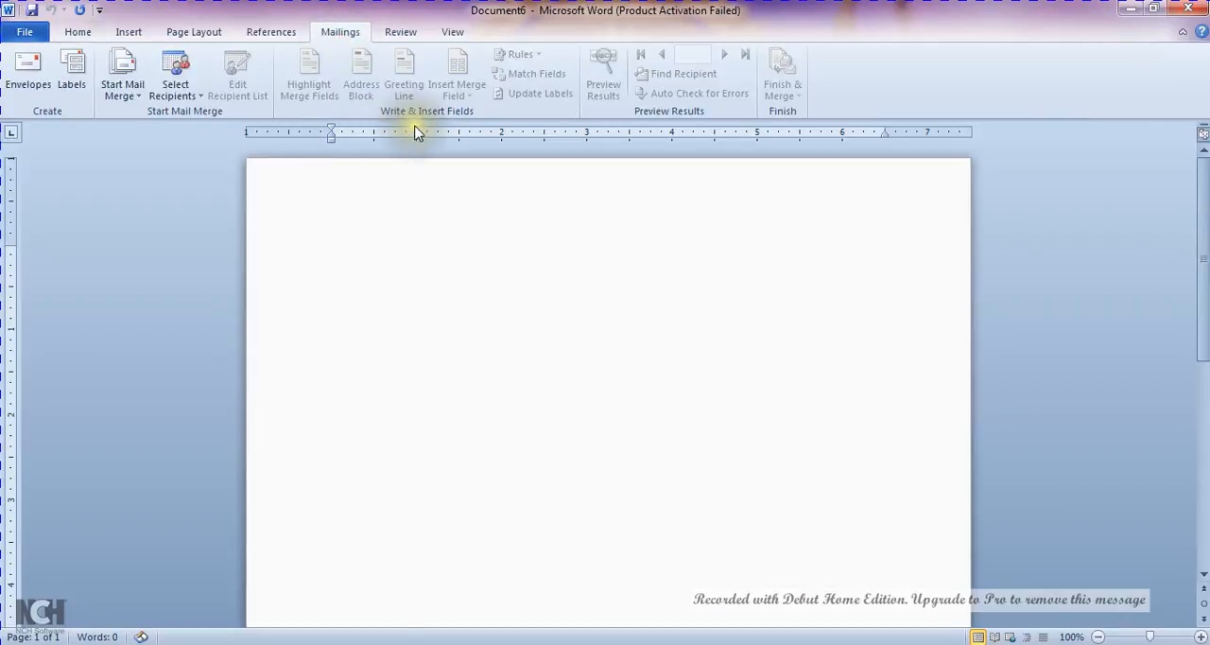
left_click(198, 98)
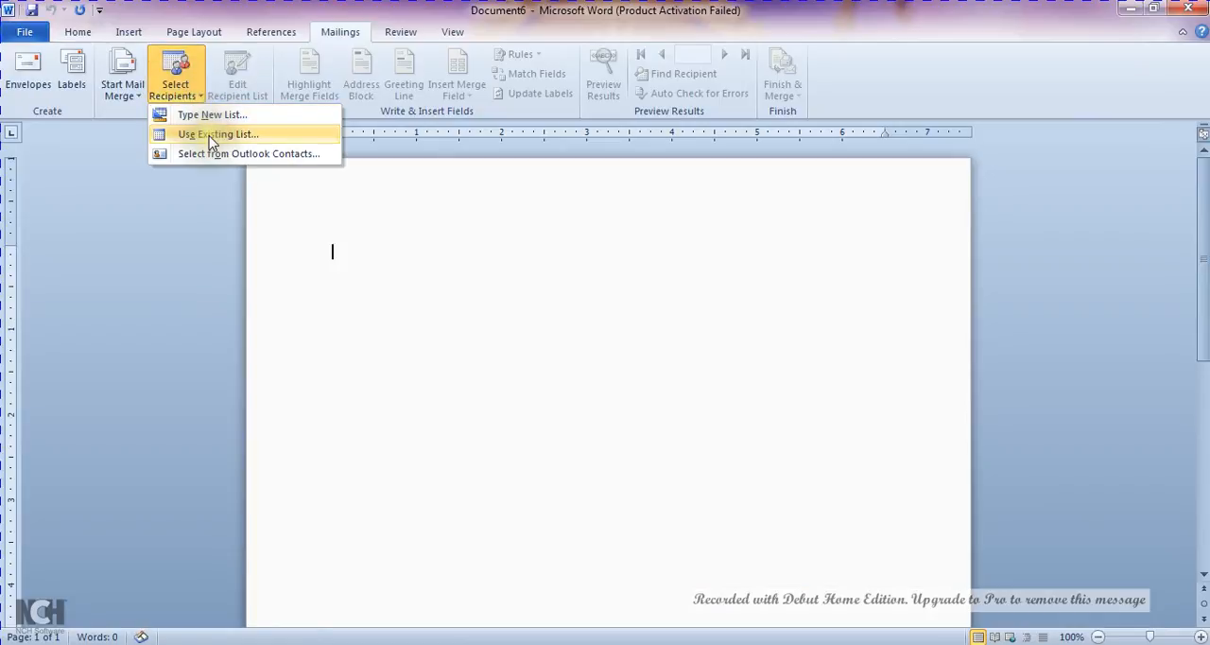
left_click(208, 134)
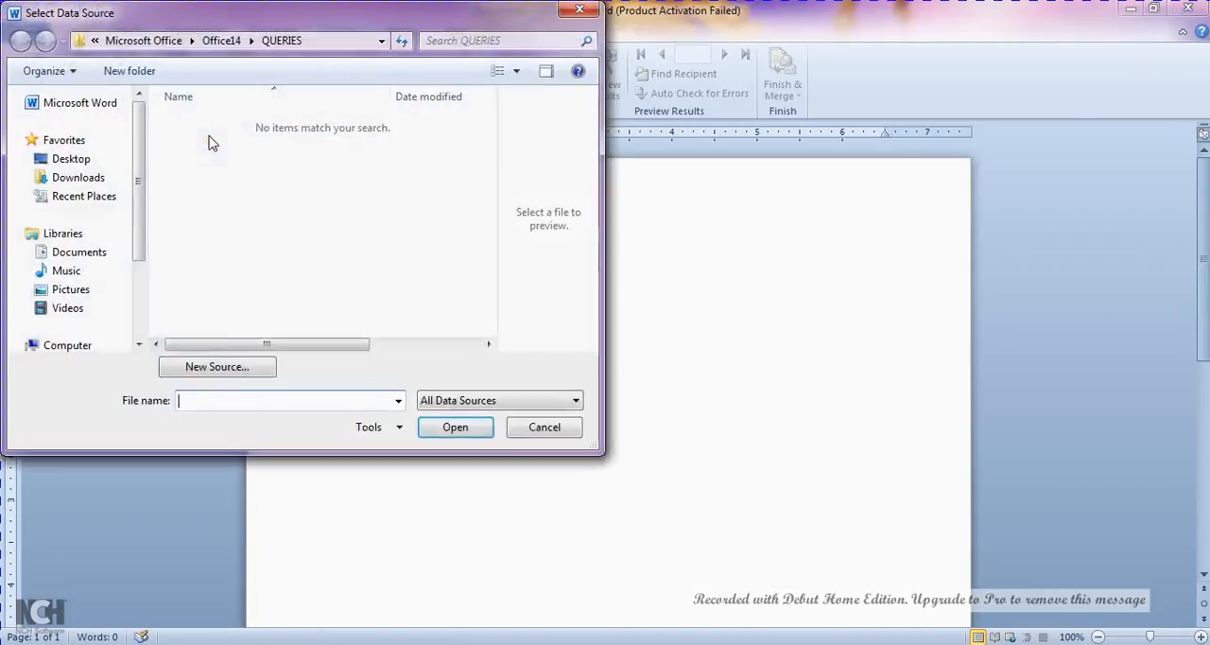
left_click(88, 254)
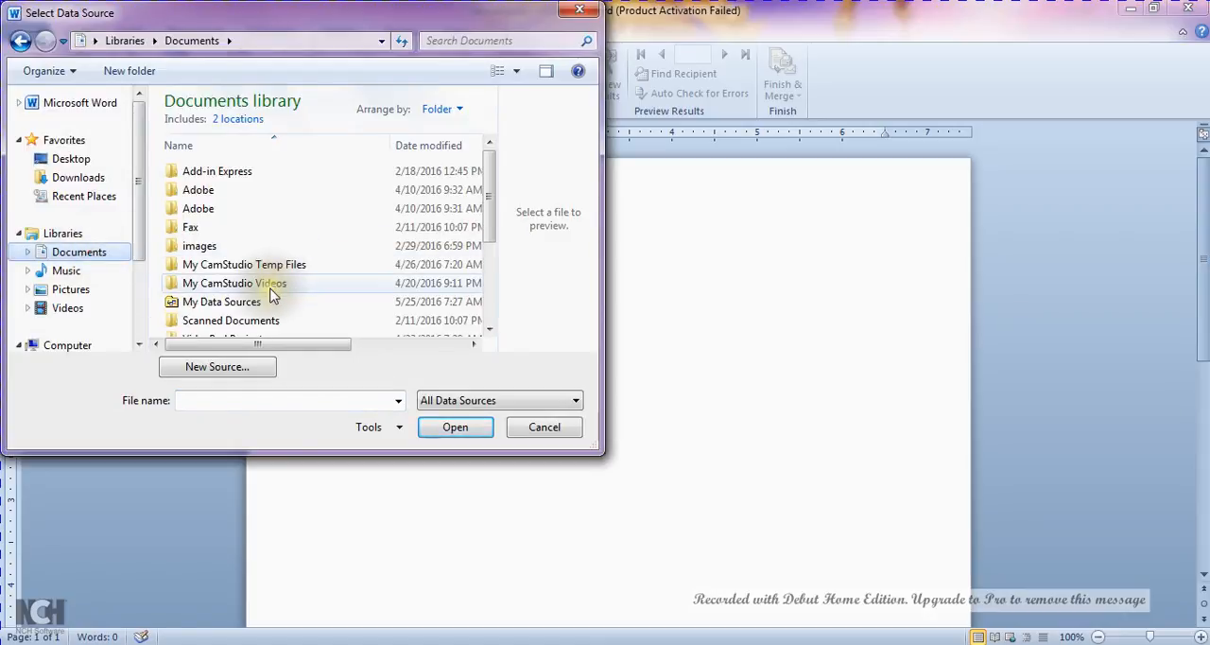
double_click(261, 304)
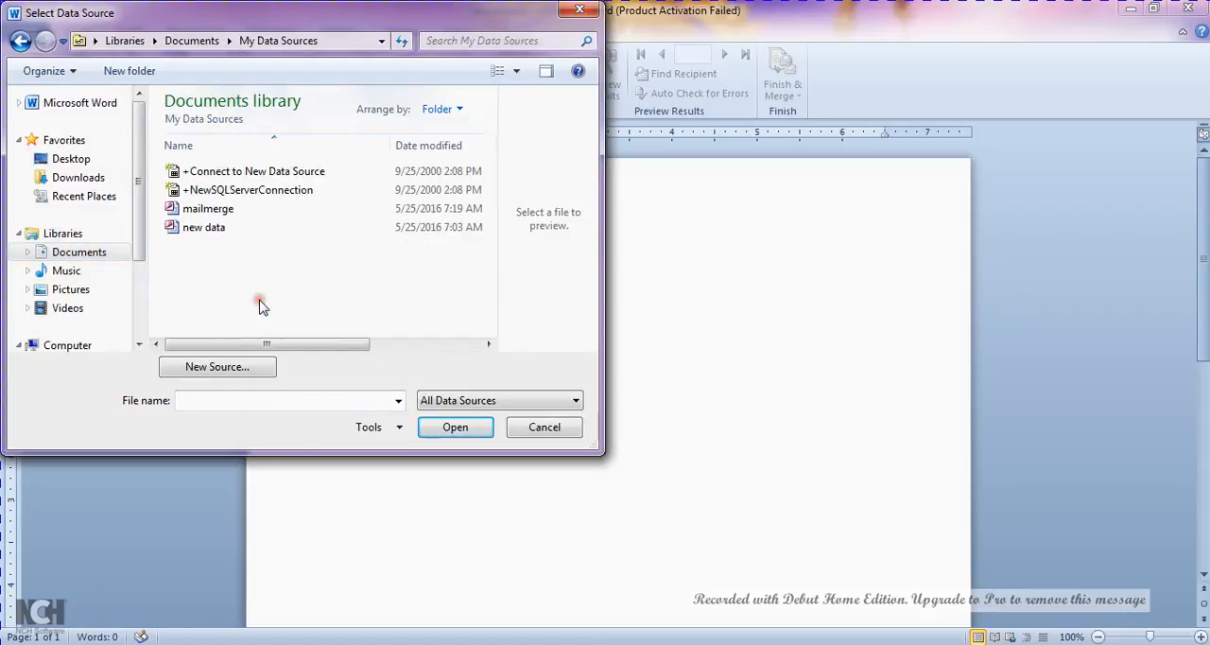
left_click(219, 209)
left_click(452, 427)
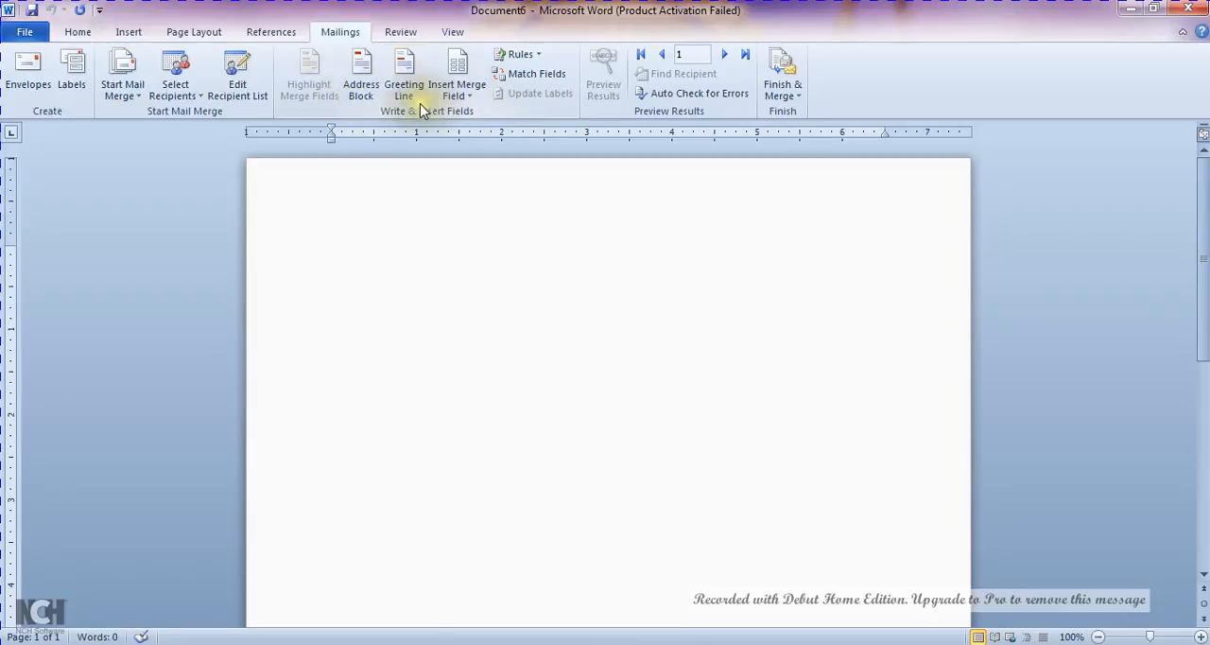
Start an address block and try the recipient name formats from "Joshua Randall Jr." through "Mr. Josh Q. Randall Jr."
left_click(370, 99)
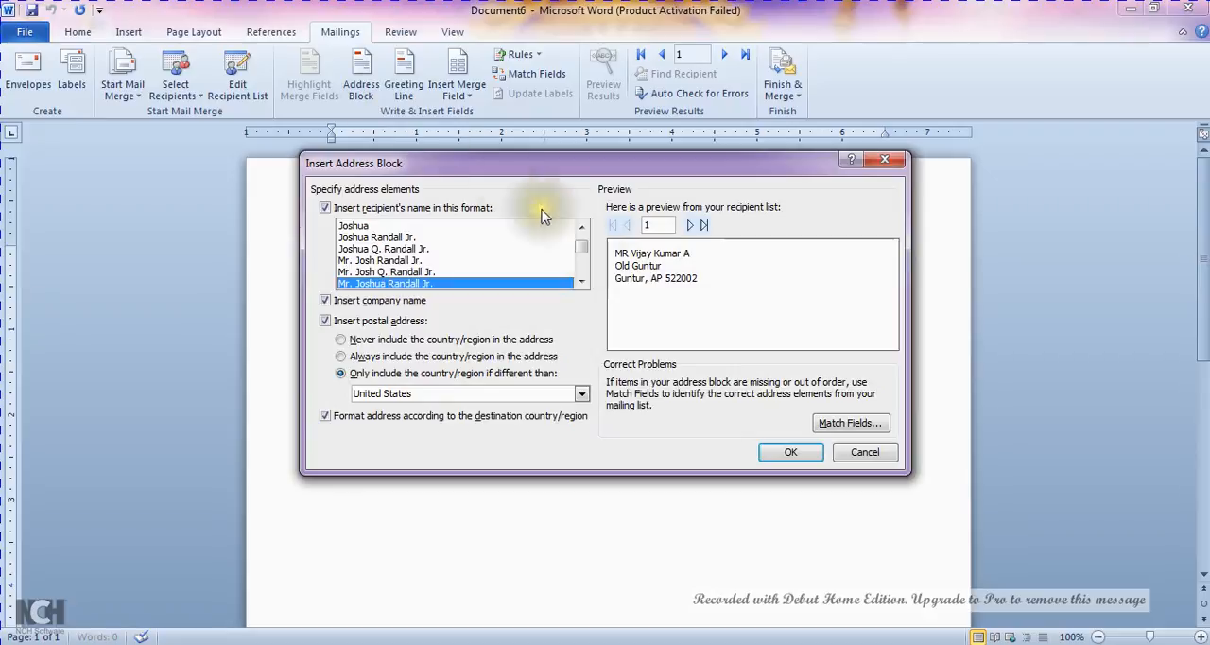
left_click(395, 210)
left_click(394, 210)
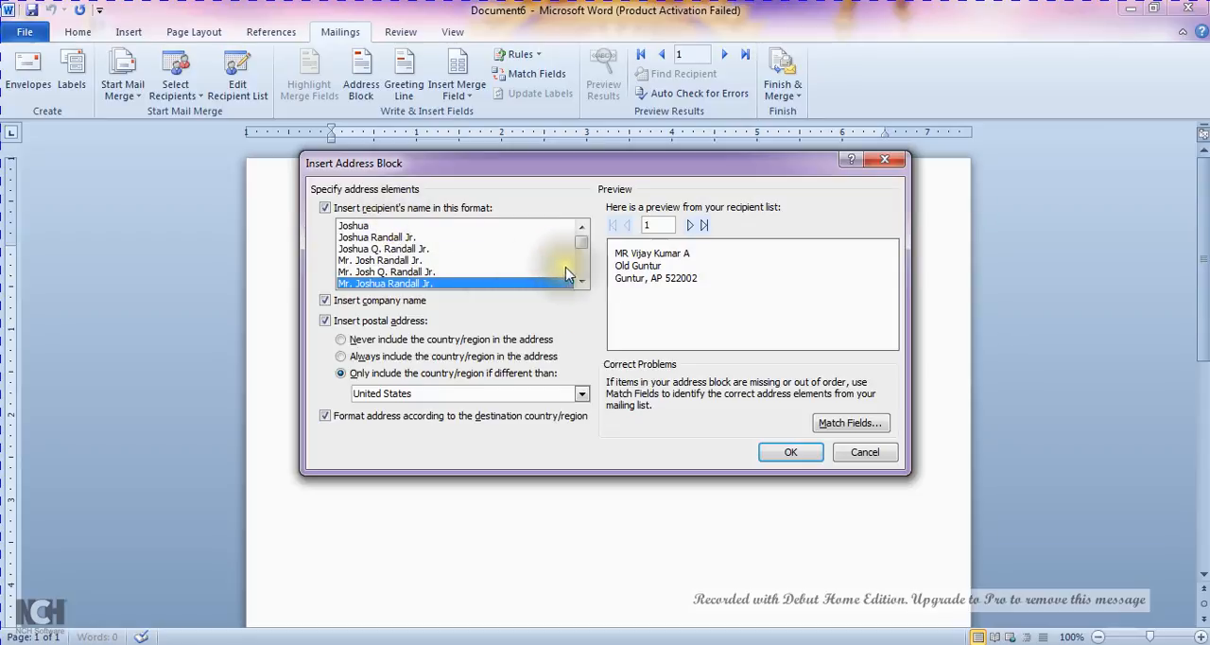
left_click(401, 238)
left_click(411, 250)
left_click(411, 262)
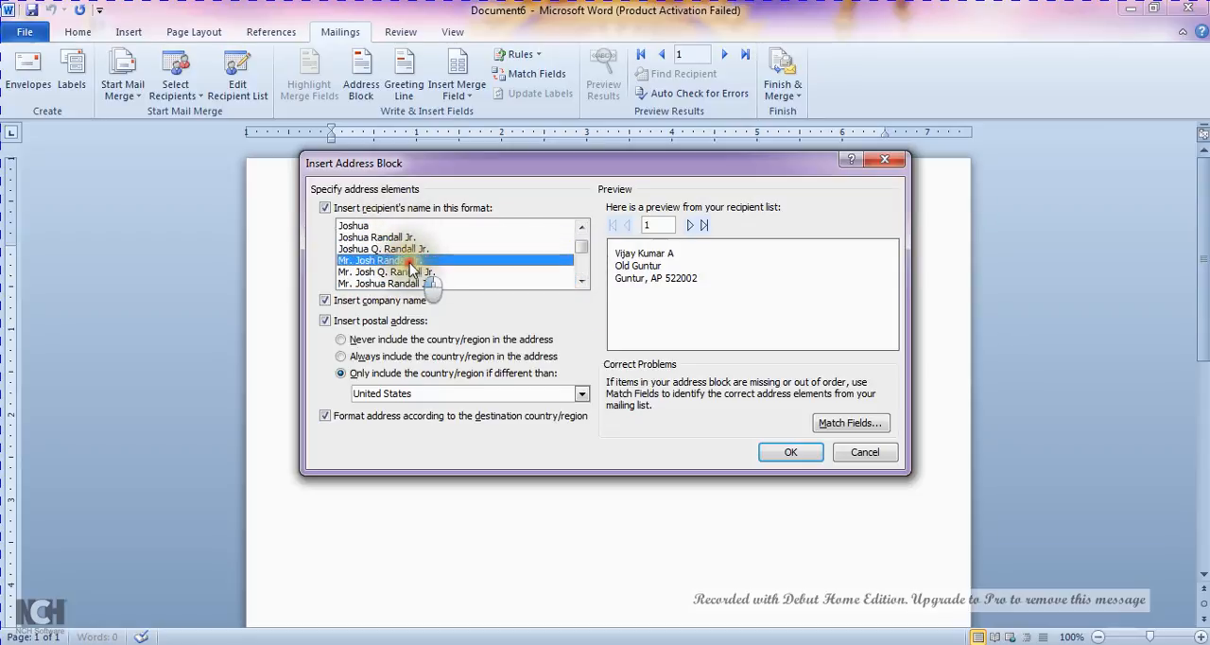
left_click(413, 273)
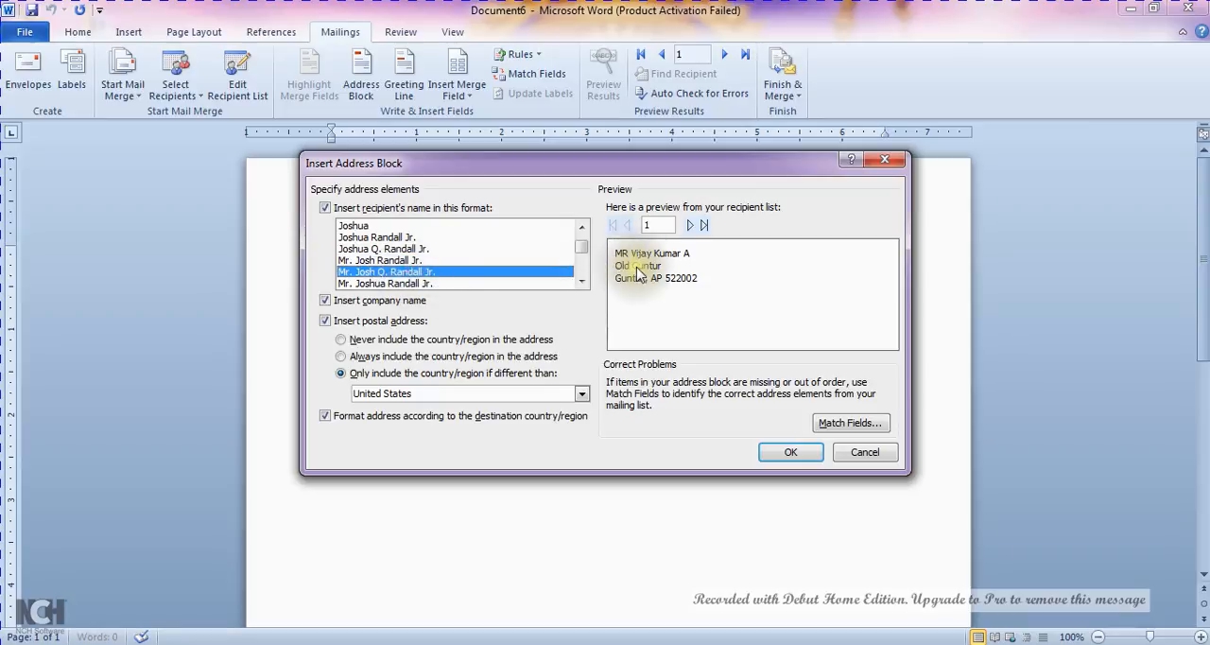
left_click(582, 281)
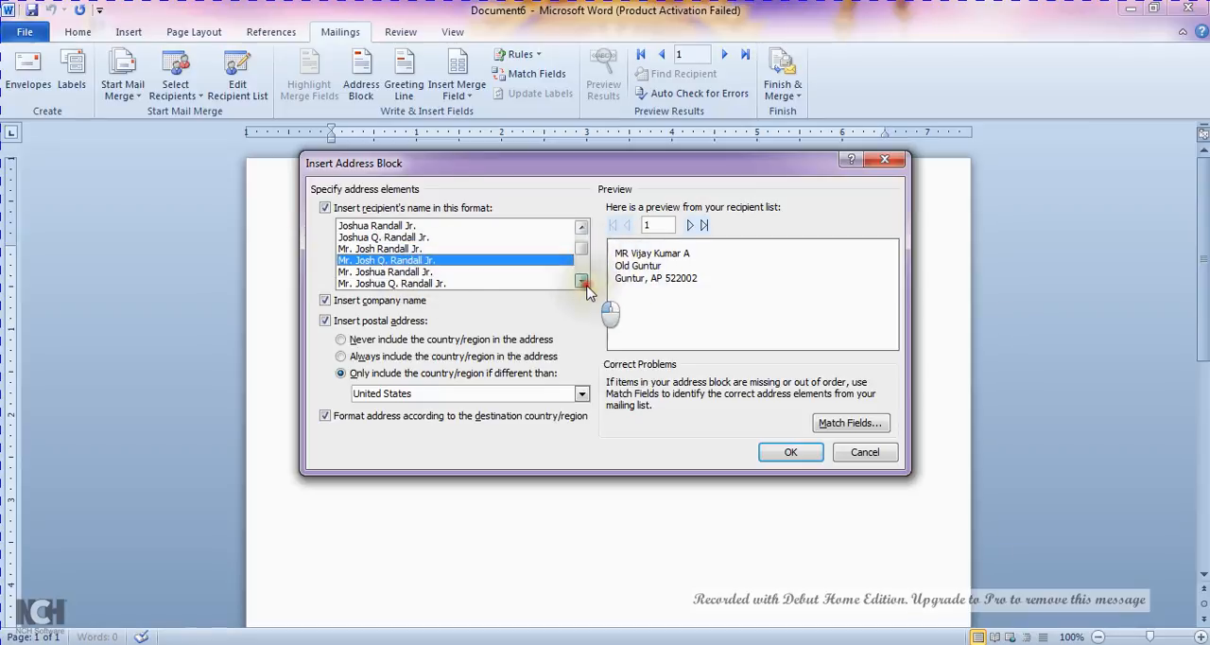
left_click(582, 280)
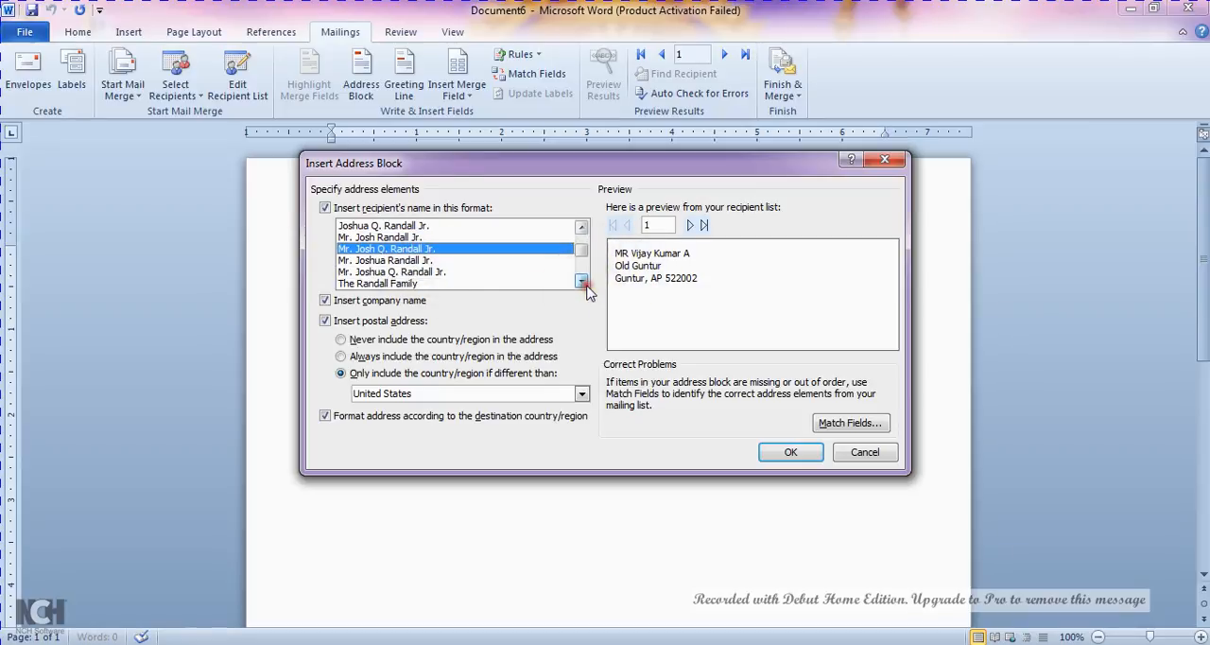
left_click(458, 260)
left_click(454, 273)
left_click(452, 283)
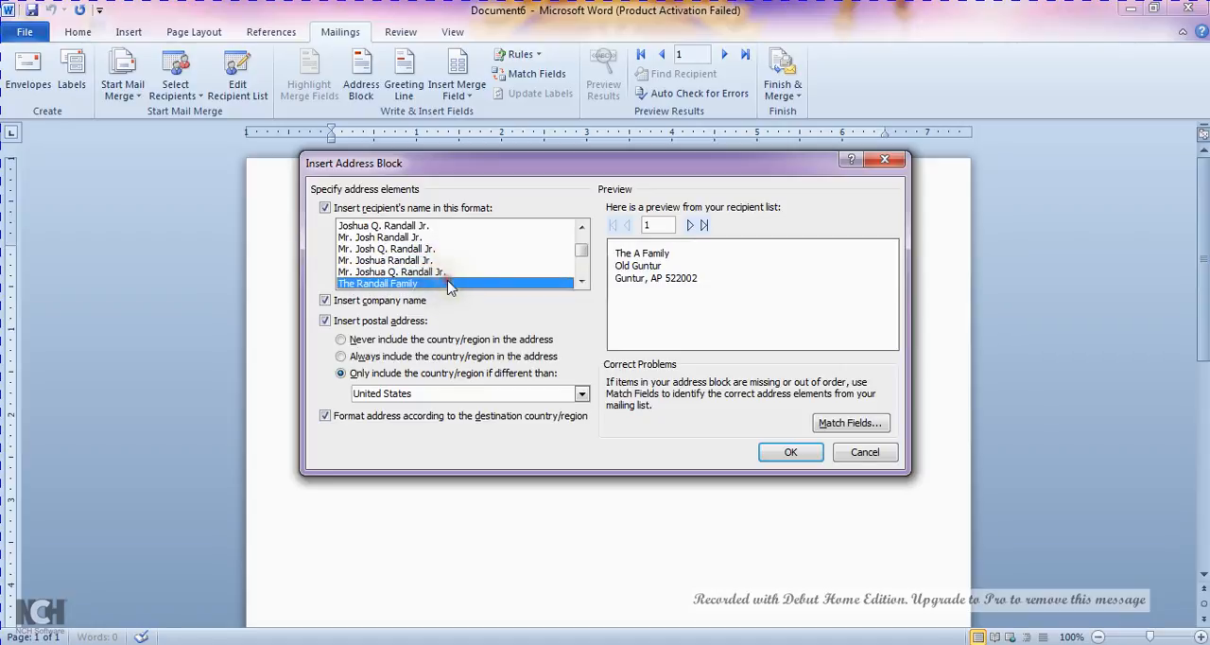
left_click(394, 299)
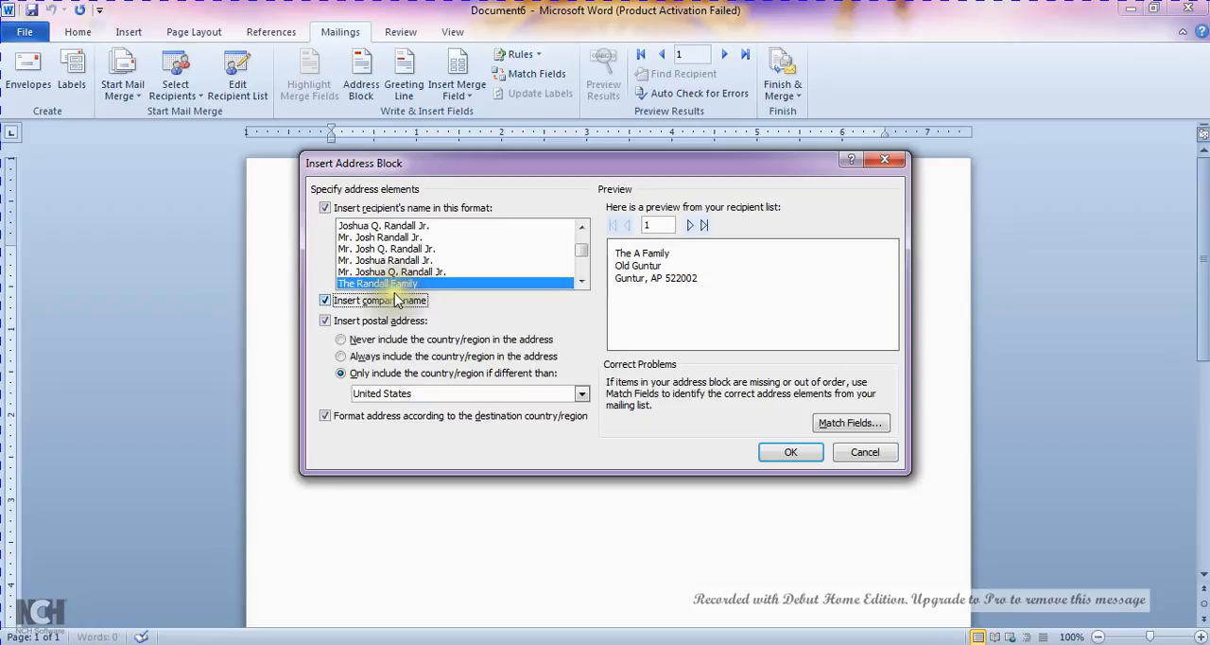
left_click(399, 260)
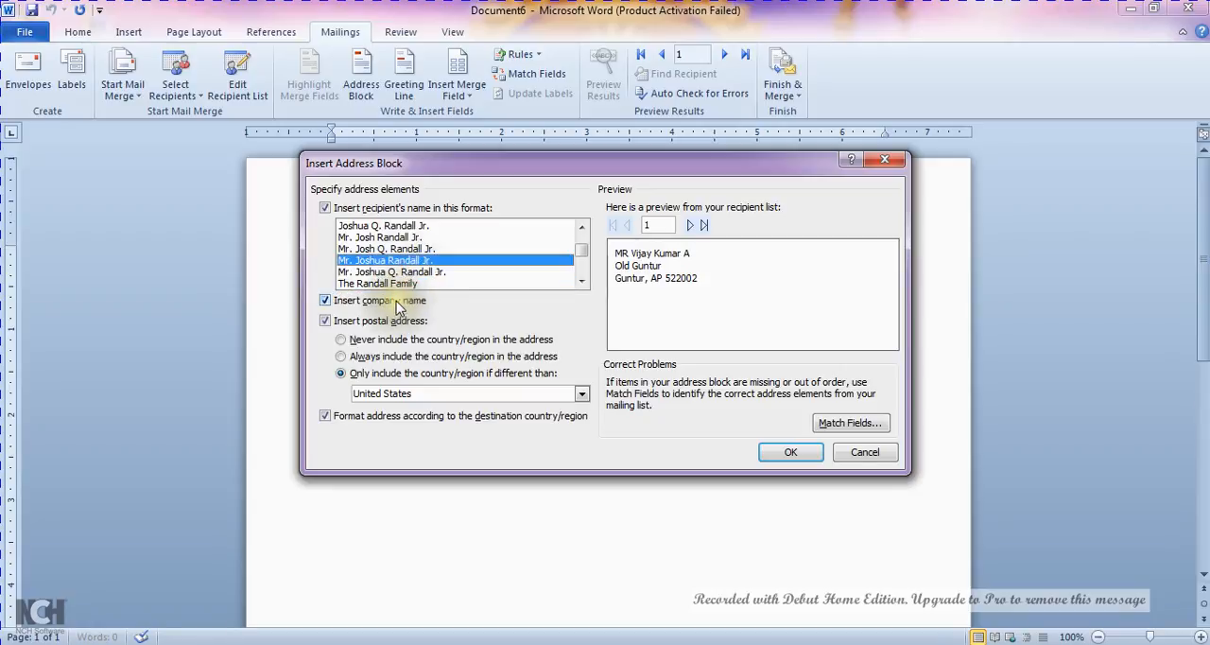
Toggle the company name off and on, and preview the address block for the last, previous and first recipients
left_click(398, 303)
left_click(397, 300)
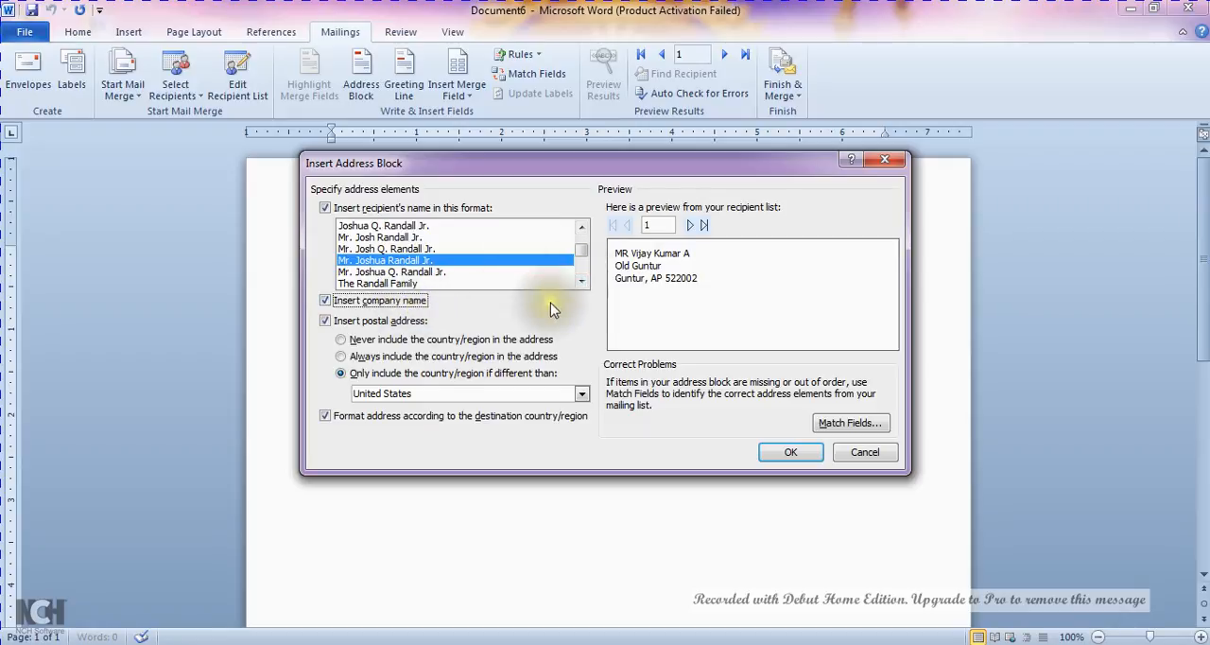
left_click(705, 225)
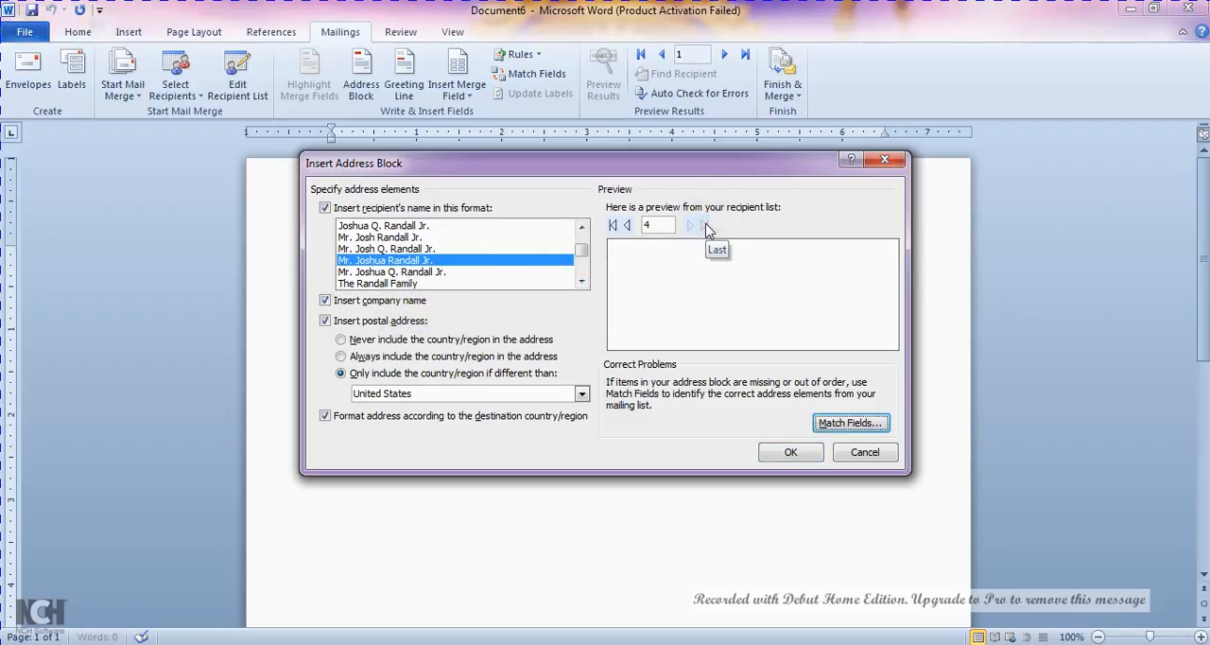
left_click(627, 225)
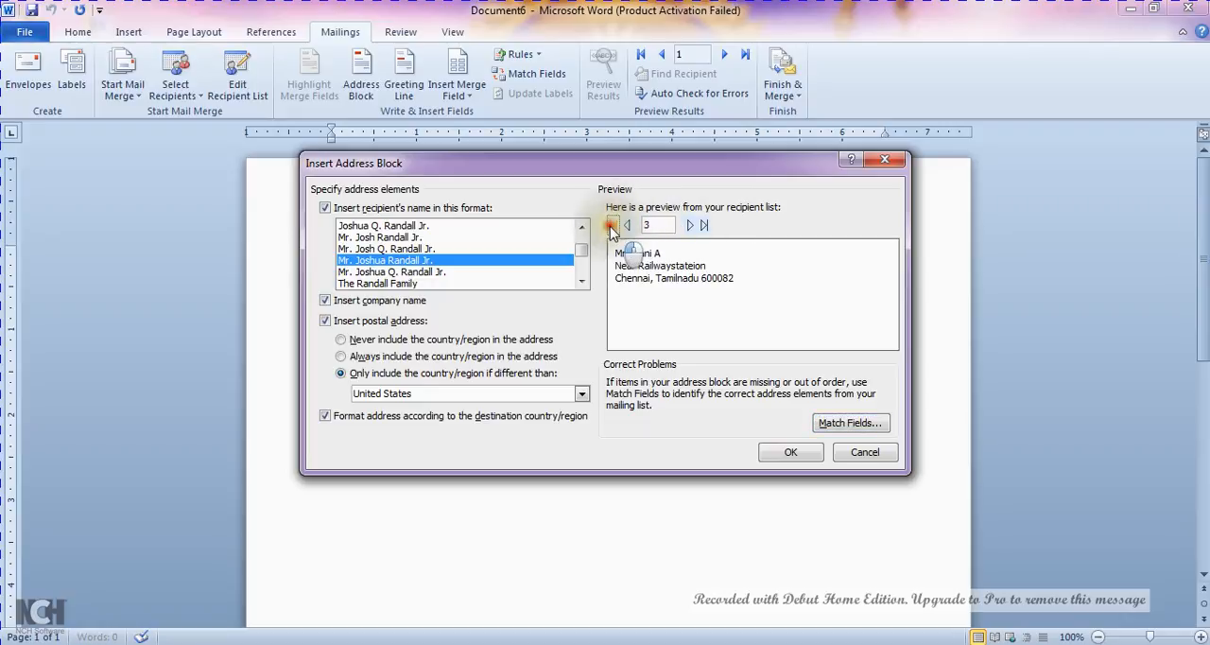
left_click(612, 227)
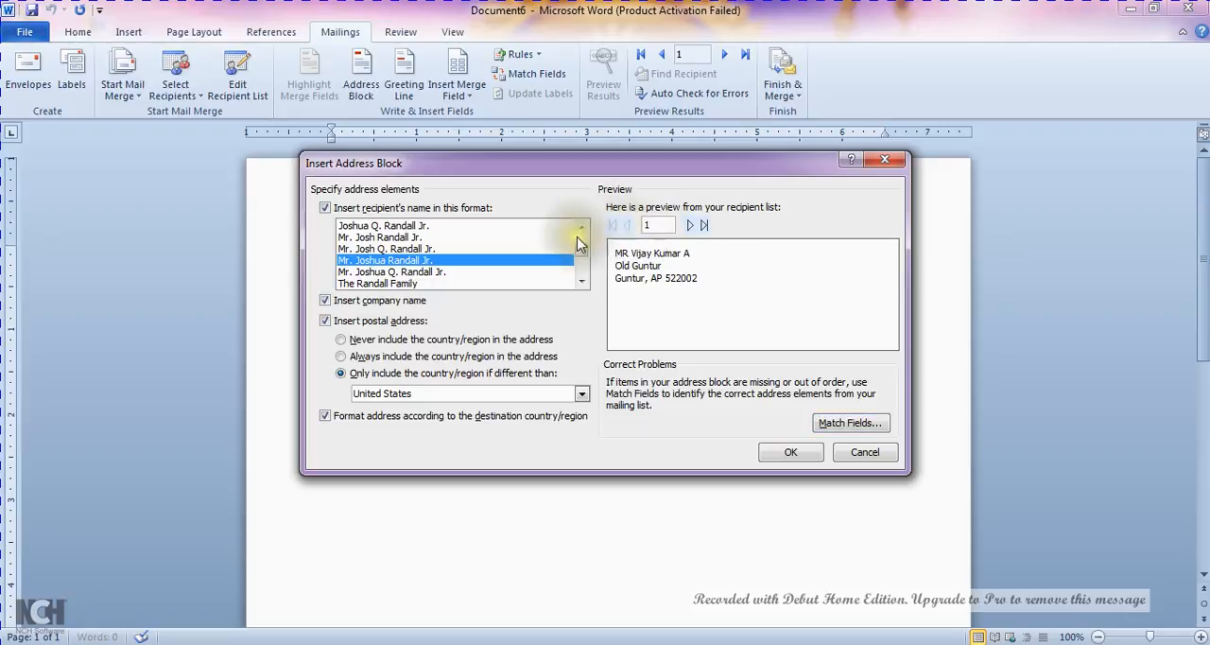
Set the name format to "Mr. Joshua Q. Randall Jr." with the postal address included, adding the country/region only if different than United States
left_click(442, 272)
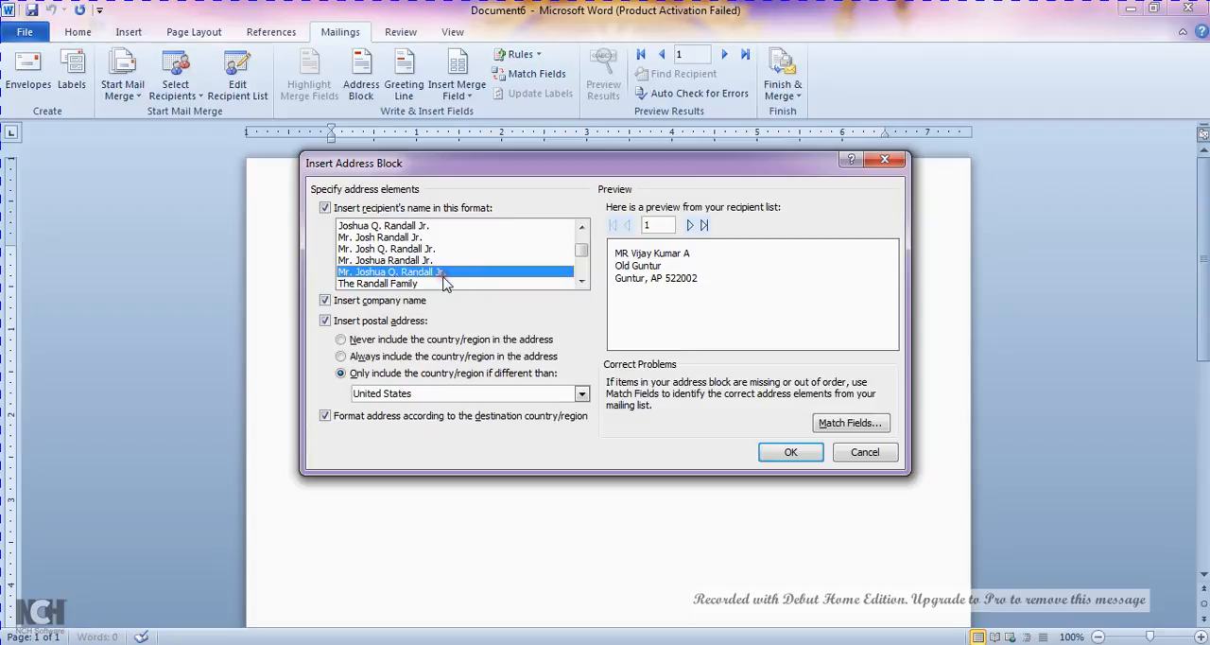
left_click(396, 327)
left_click(396, 326)
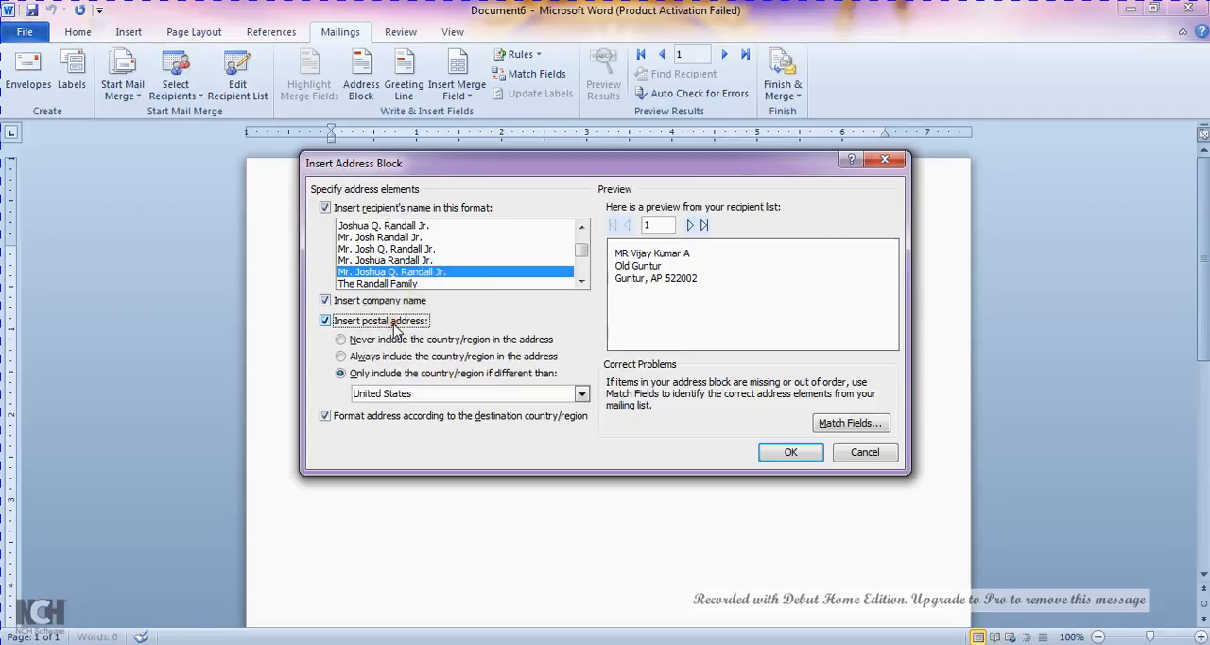
left_click(436, 357)
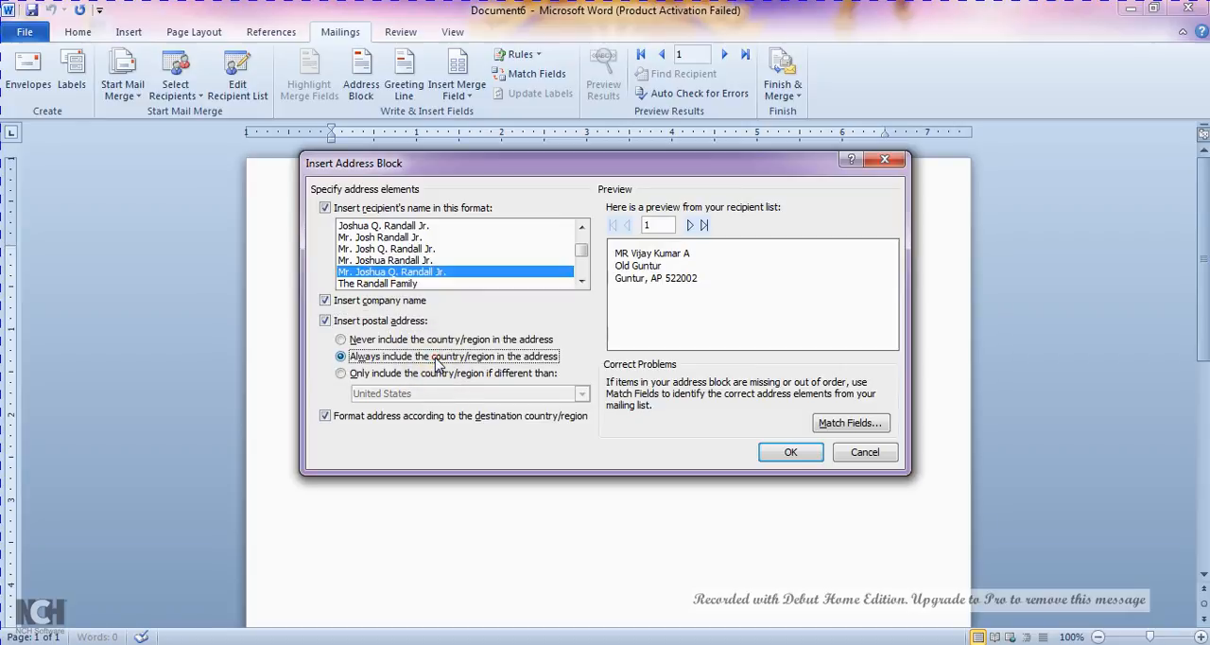
left_click(437, 374)
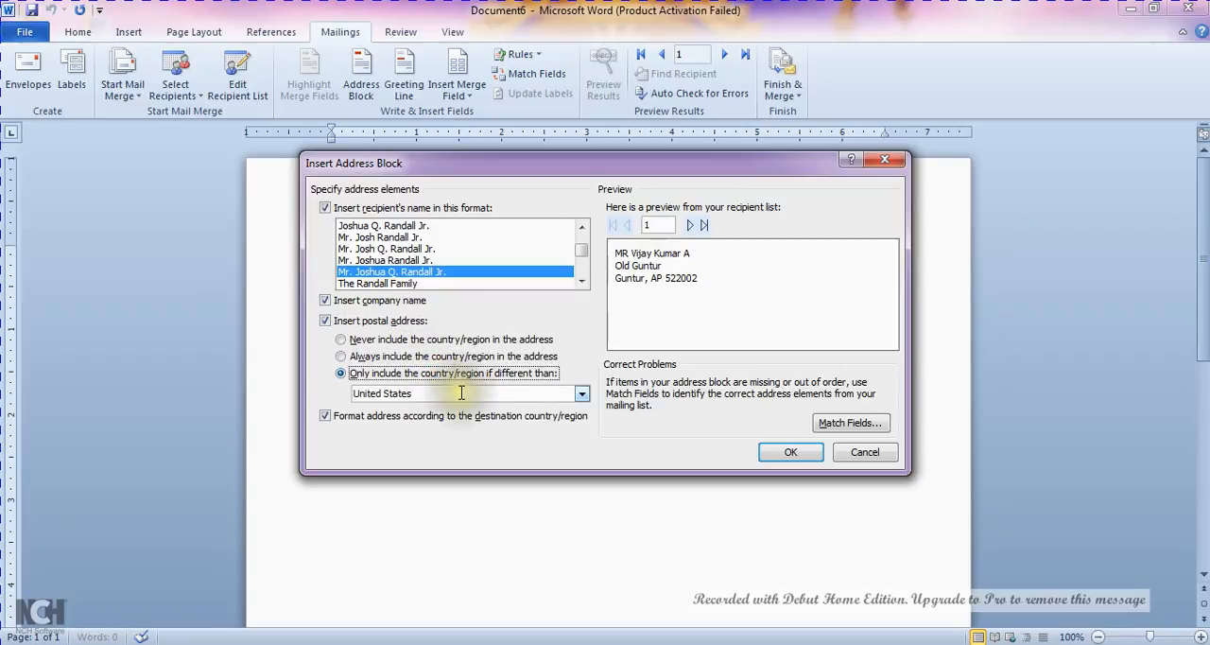
left_click(581, 397)
left_click(582, 397)
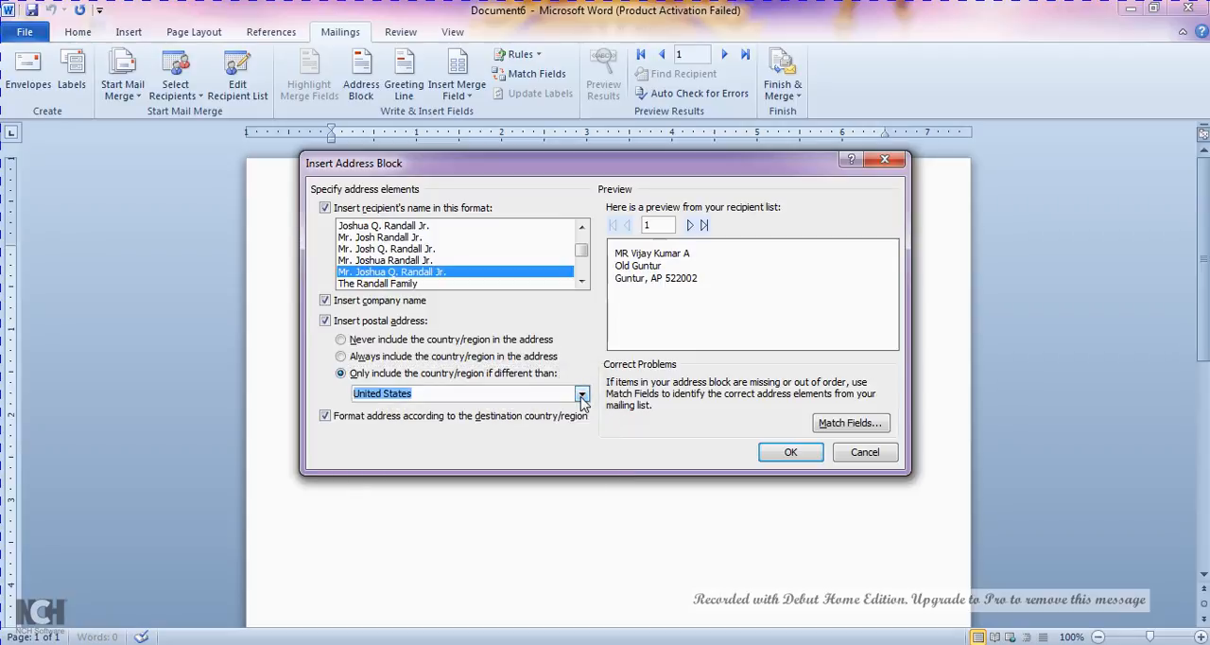
left_click(496, 416)
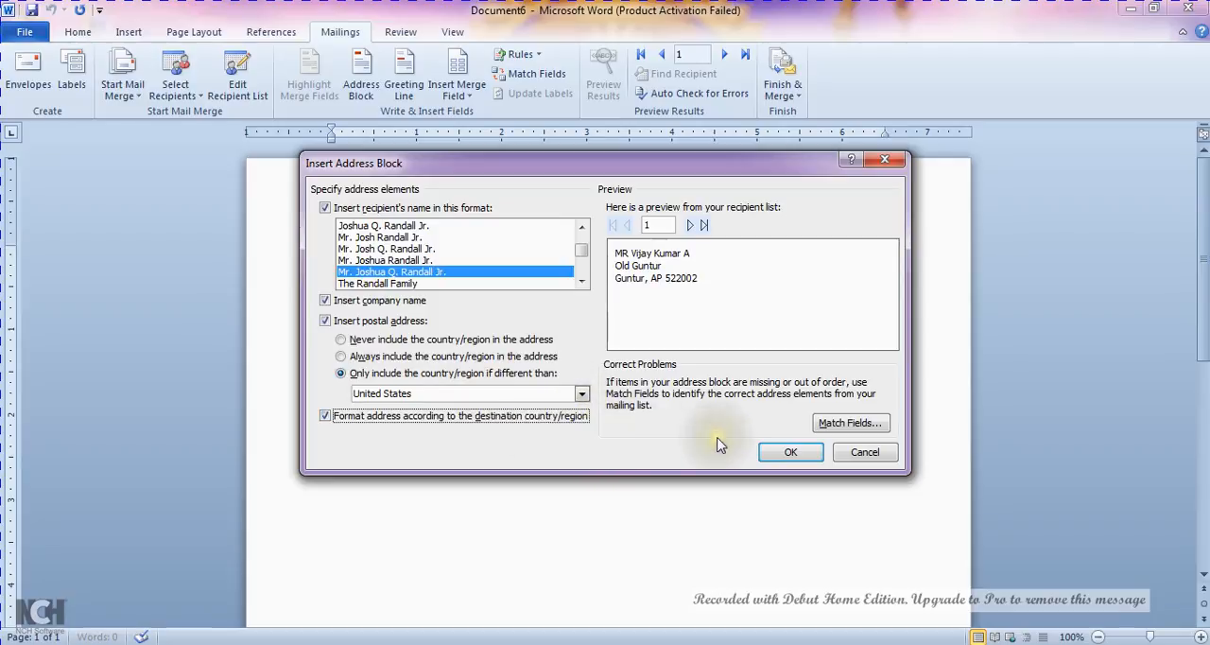
Review the whole list of field matches for the address block without changes and insert the address block into the document
left_click(850, 424)
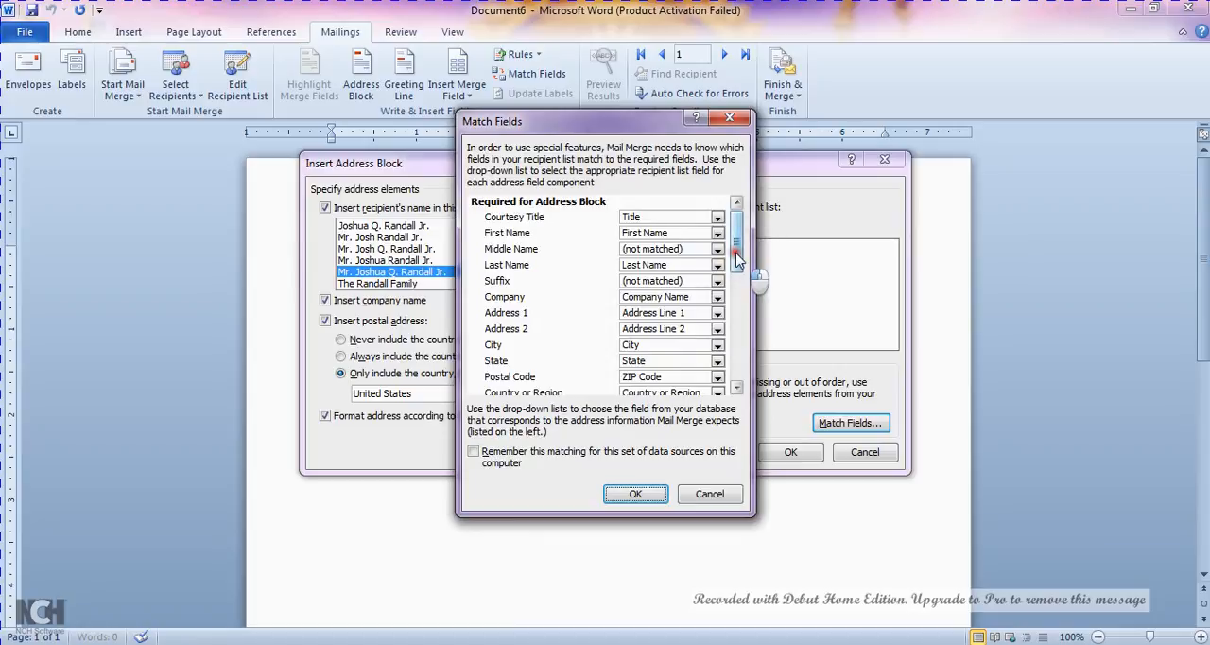
left_click_drag(737, 260, 769, 376)
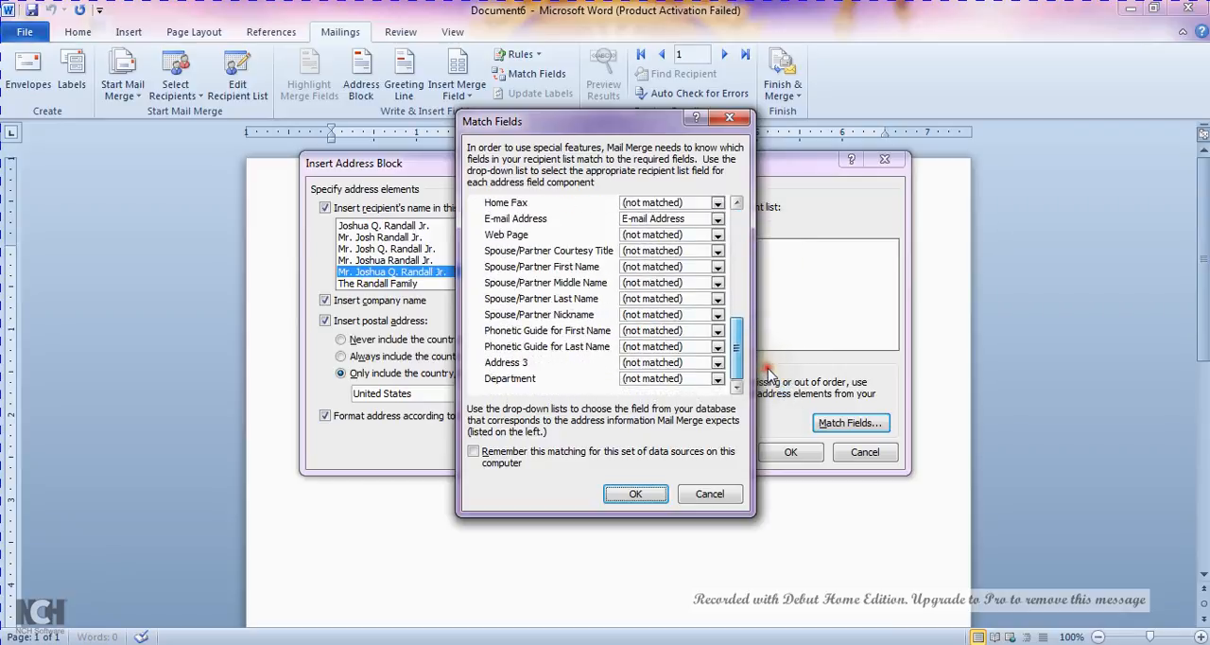
left_click(716, 504)
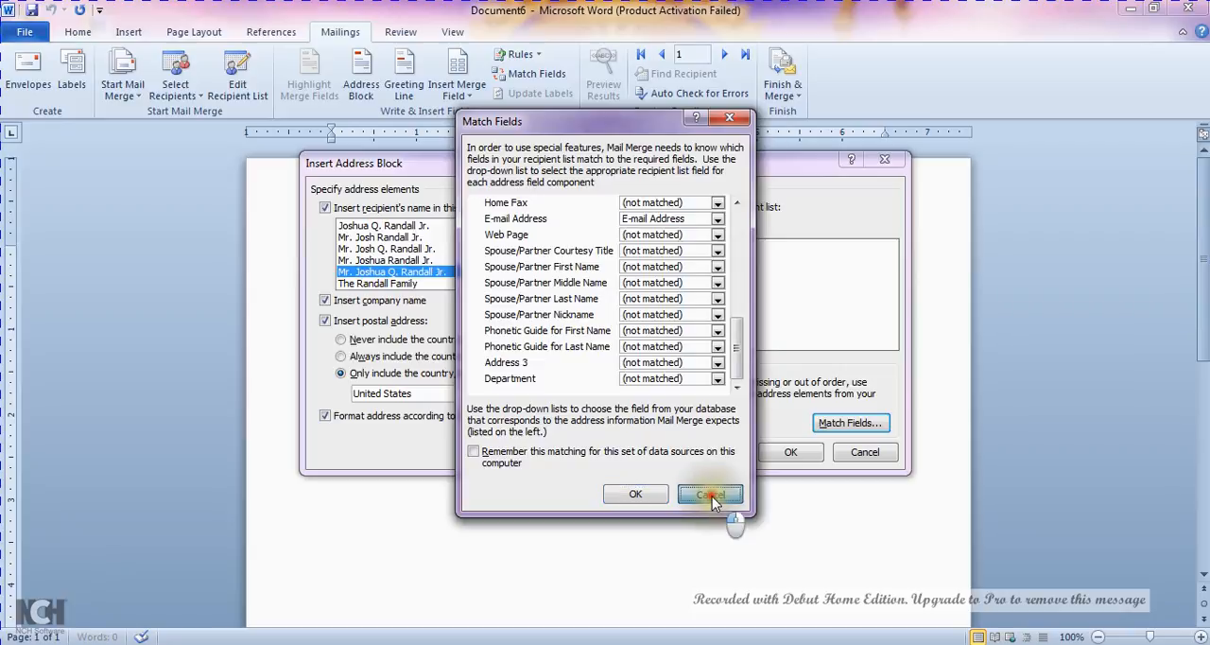
left_click(790, 456)
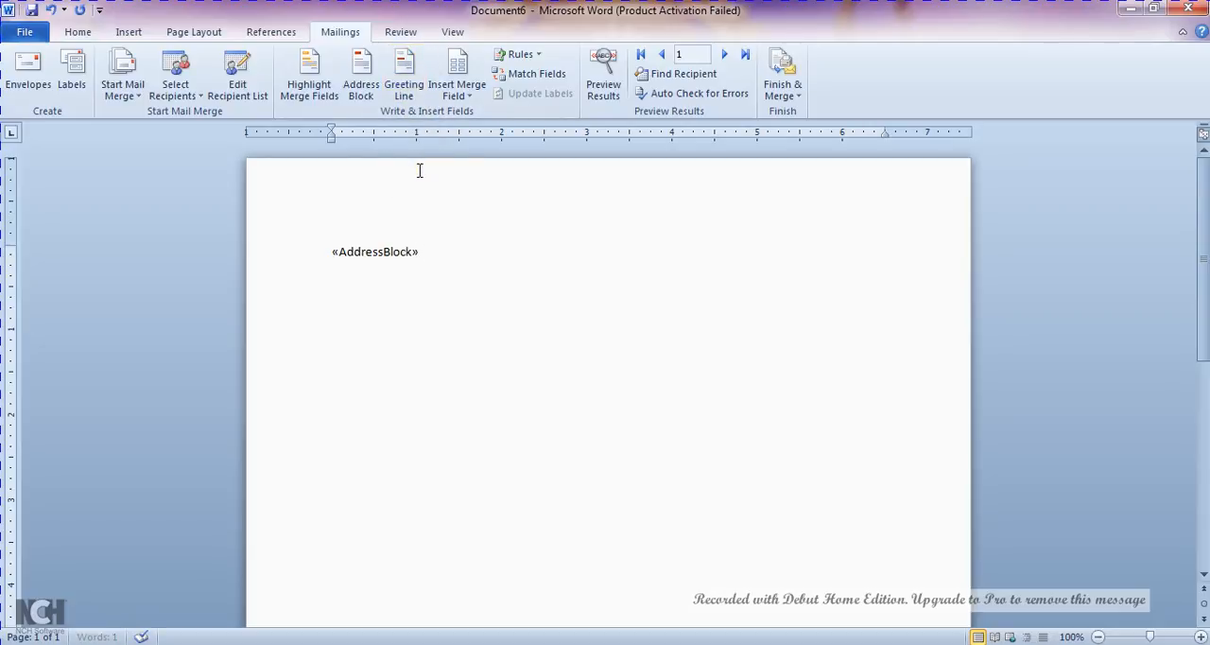
Start a greeting line below the address block, using the salutation "Dear" and keeping the name format "Mr. Randall"
left_click(403, 97)
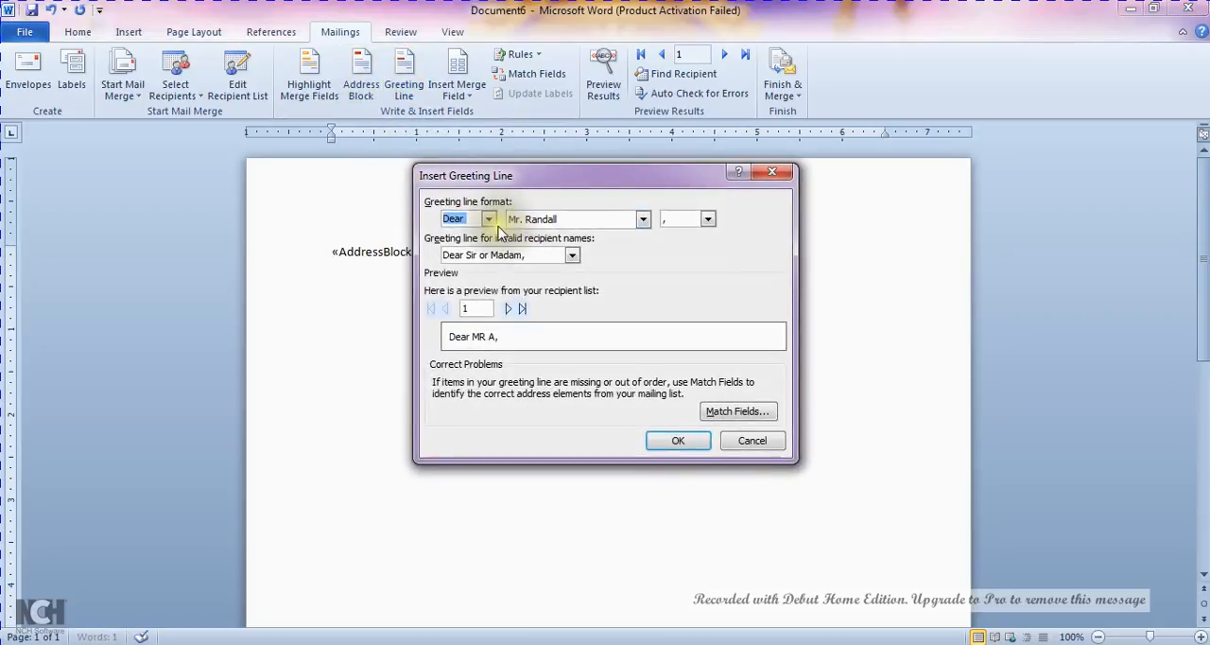
left_click(489, 219)
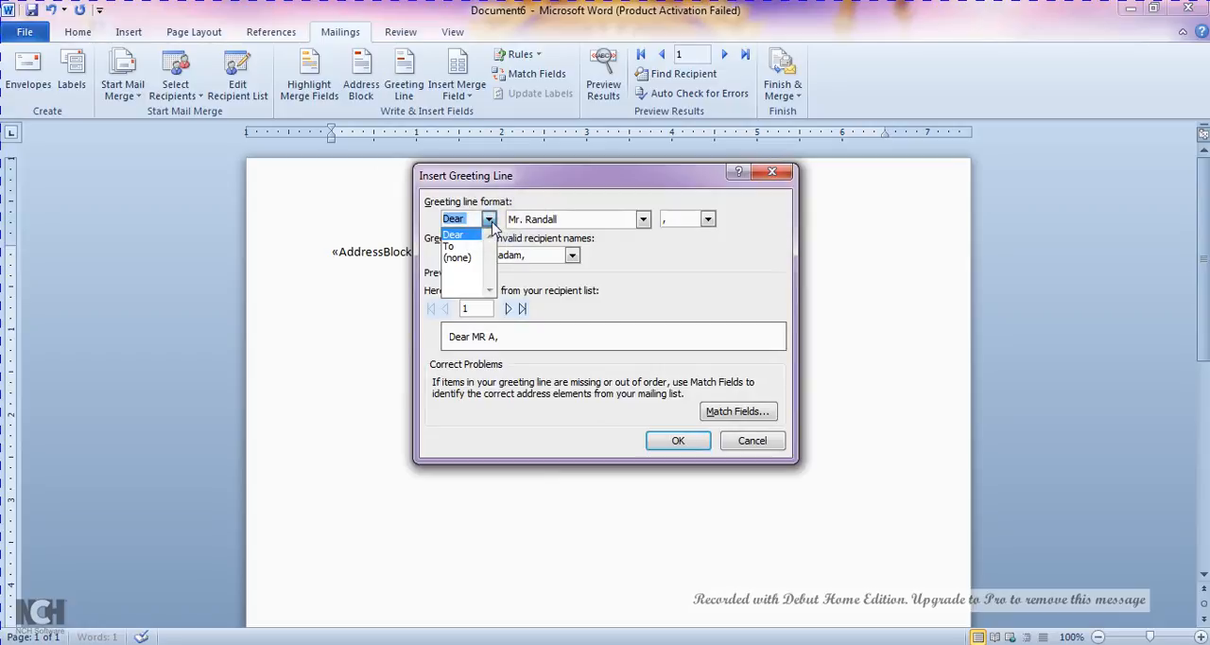
left_click(454, 235)
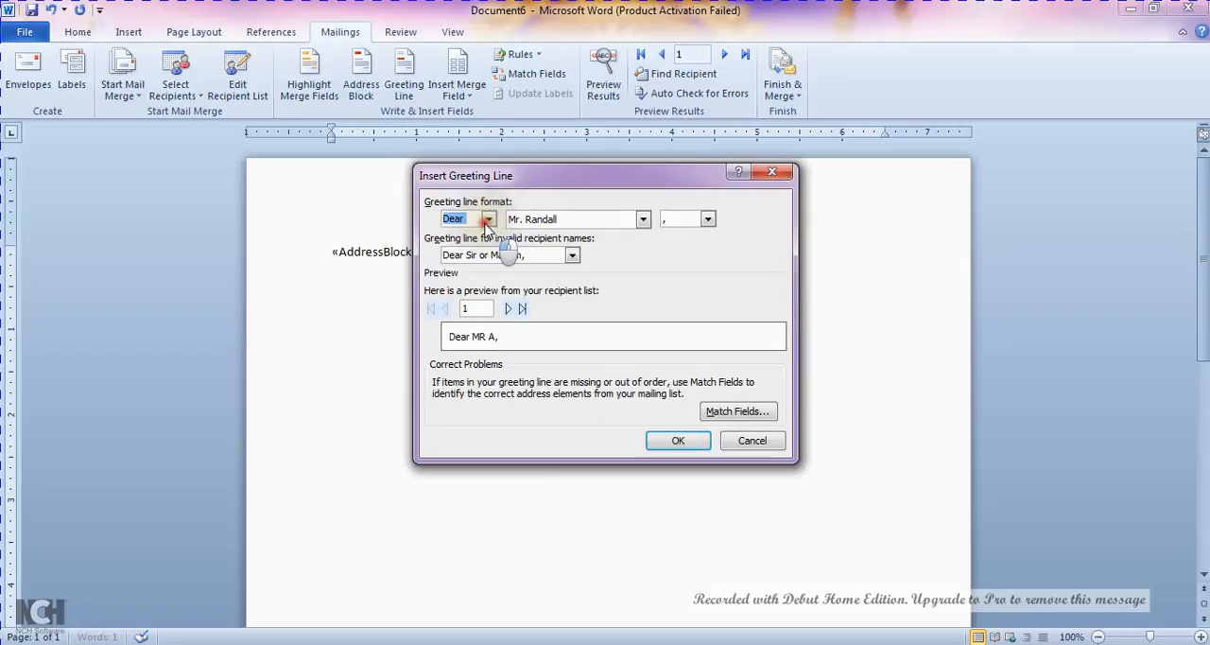
left_click(643, 219)
left_click(646, 230)
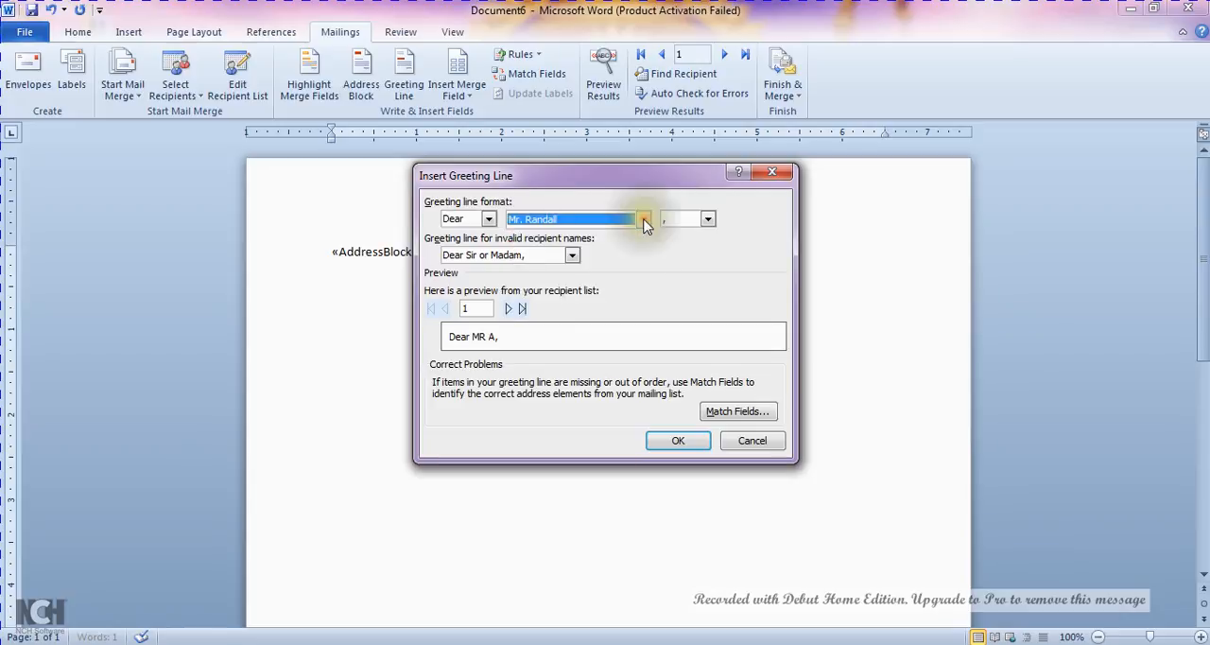
Set the greeting for invalid recipient names to "To Whom It May Concern:" and insert the greeting line into the document
left_click(572, 256)
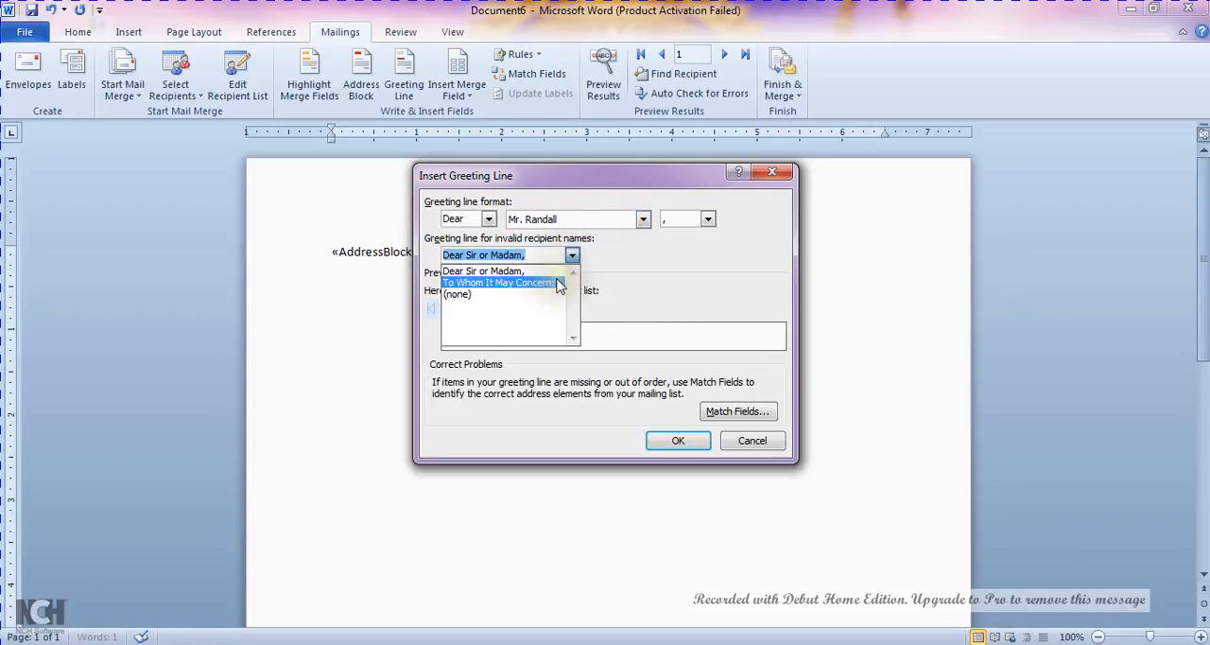
left_click(573, 256)
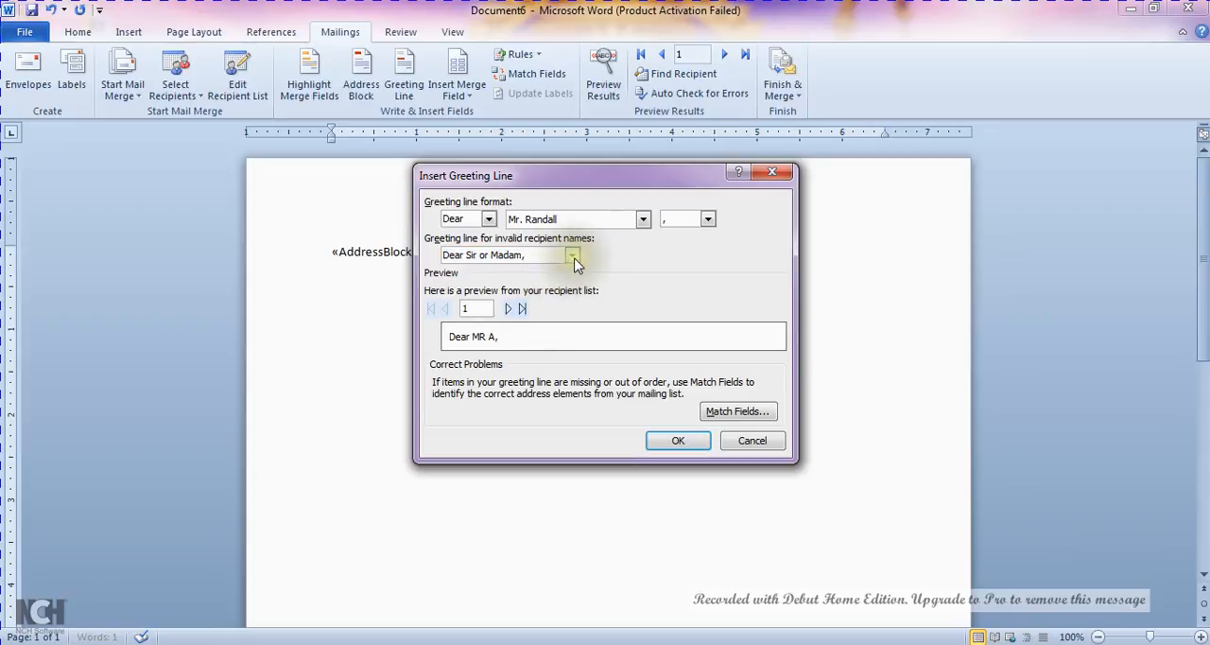
left_click(573, 258)
left_click(544, 282)
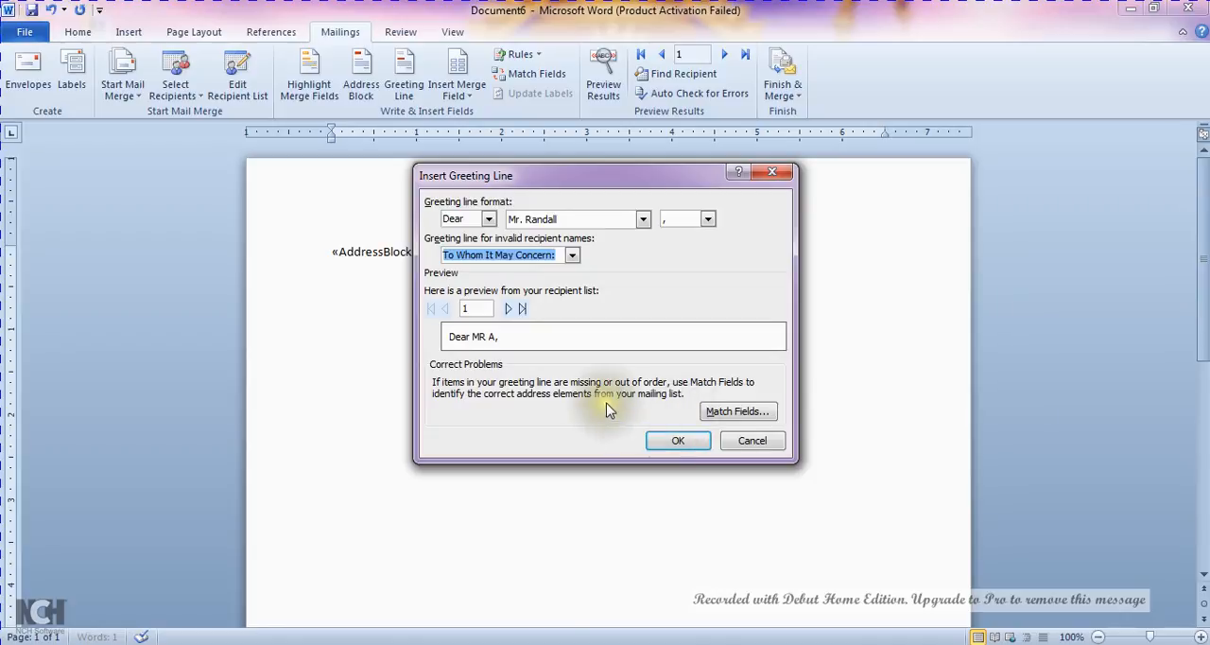
left_click(678, 440)
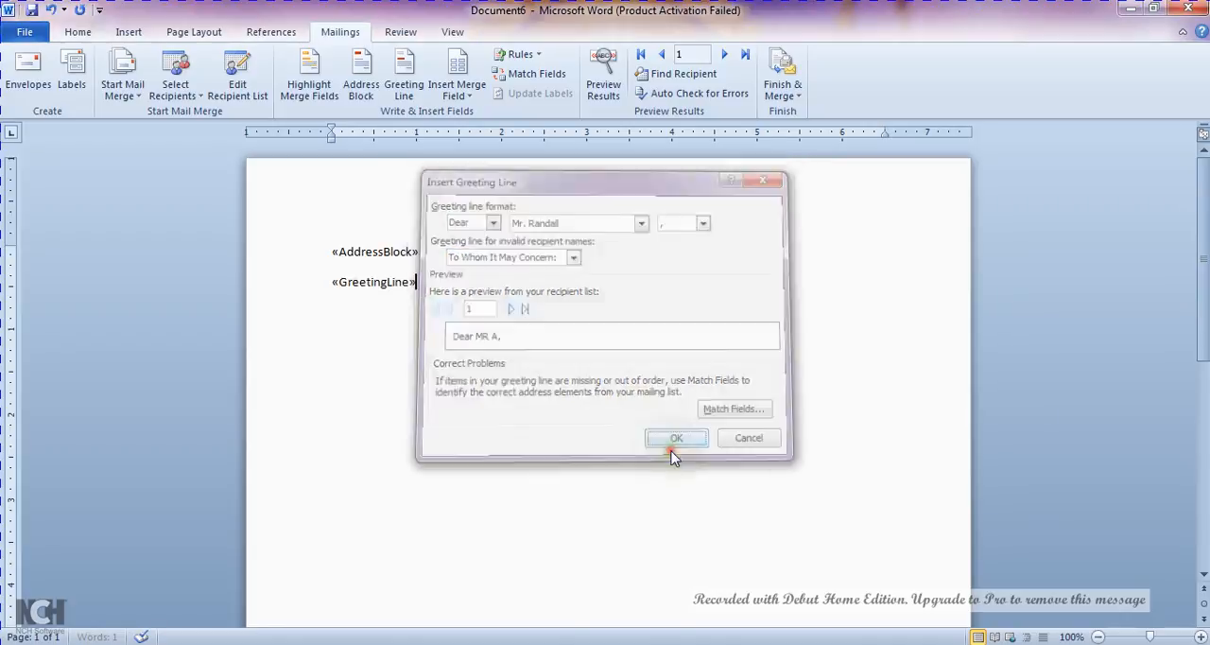
Insert the merge fields Title, First_Name and Last_Name below the greeting line, each on its own line
left_click(453, 101)
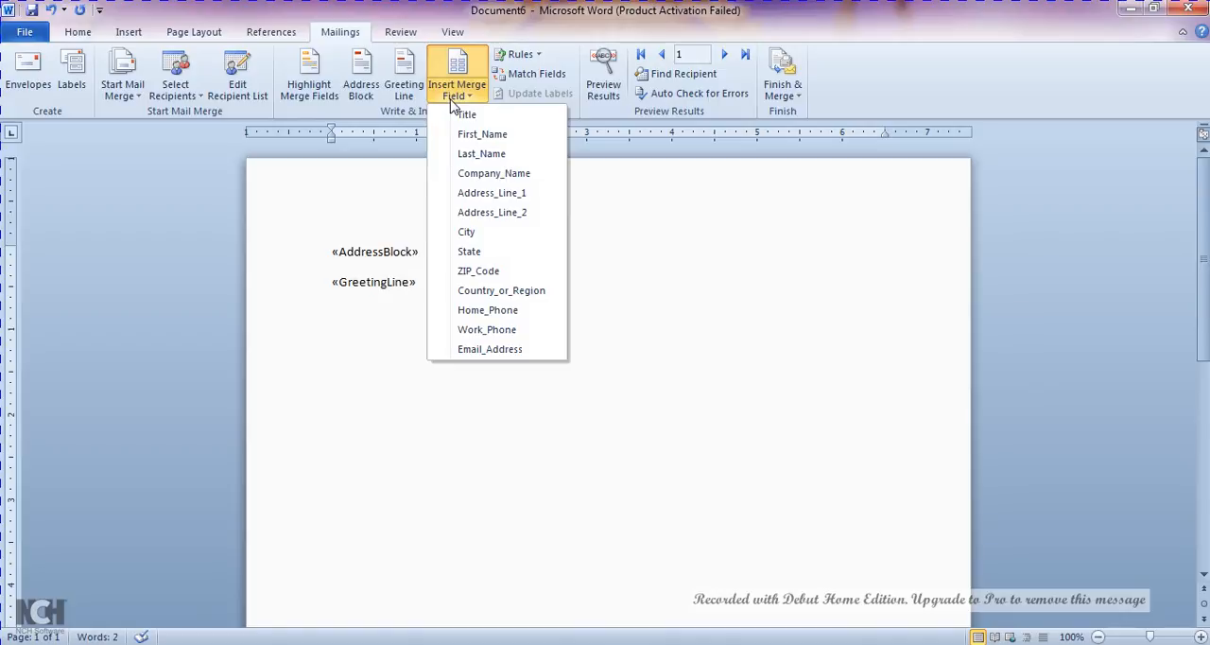
left_click(470, 115)
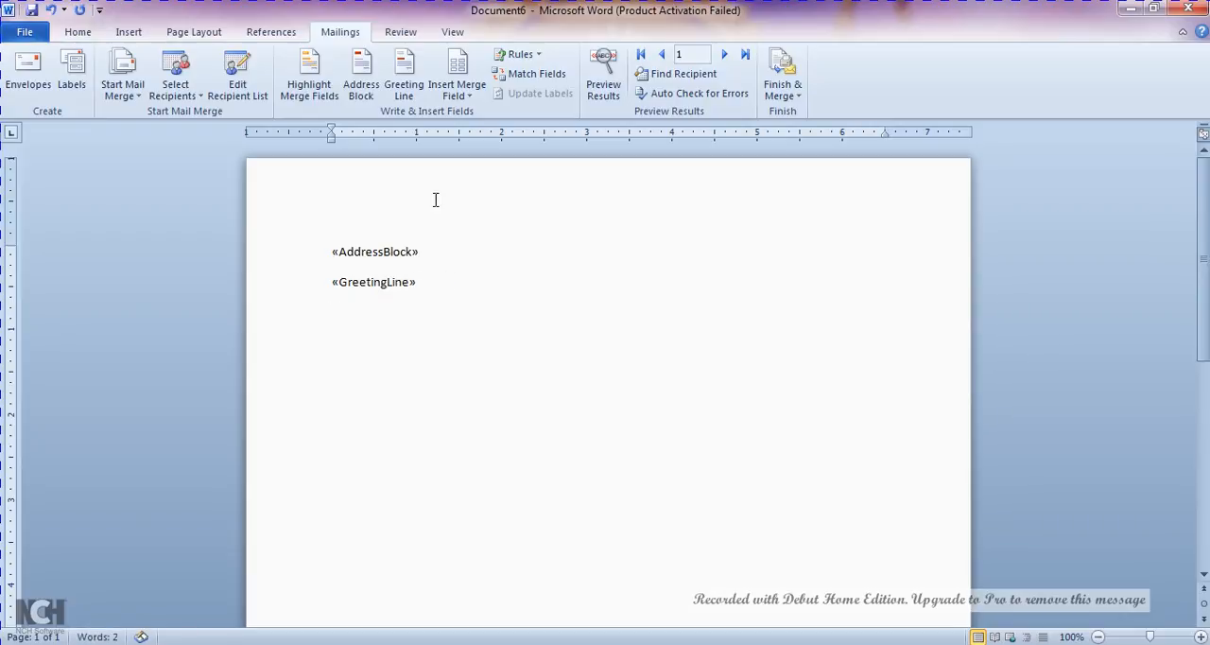
left_click(470, 106)
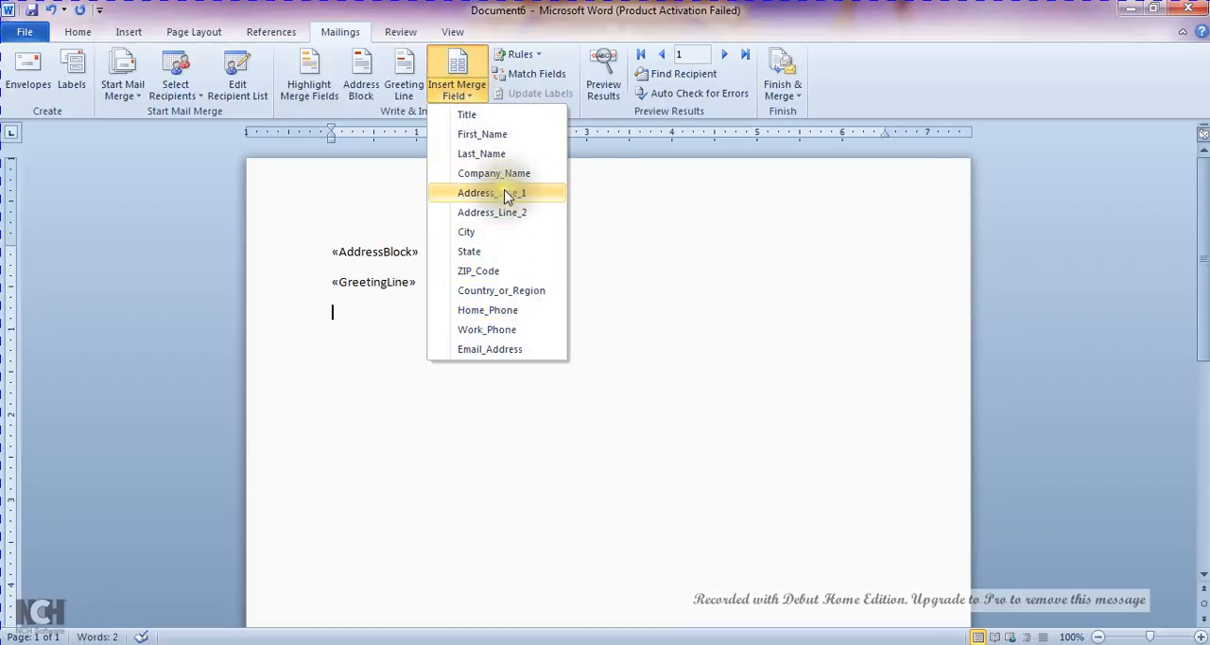
left_click(463, 114)
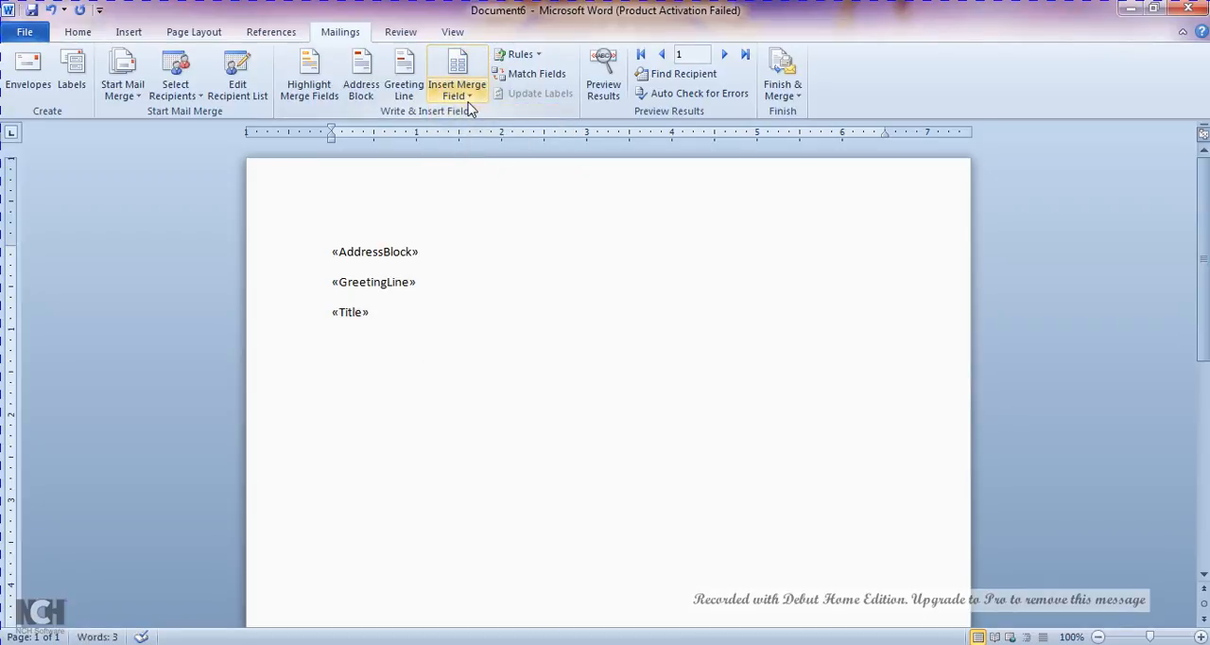
left_click(460, 90)
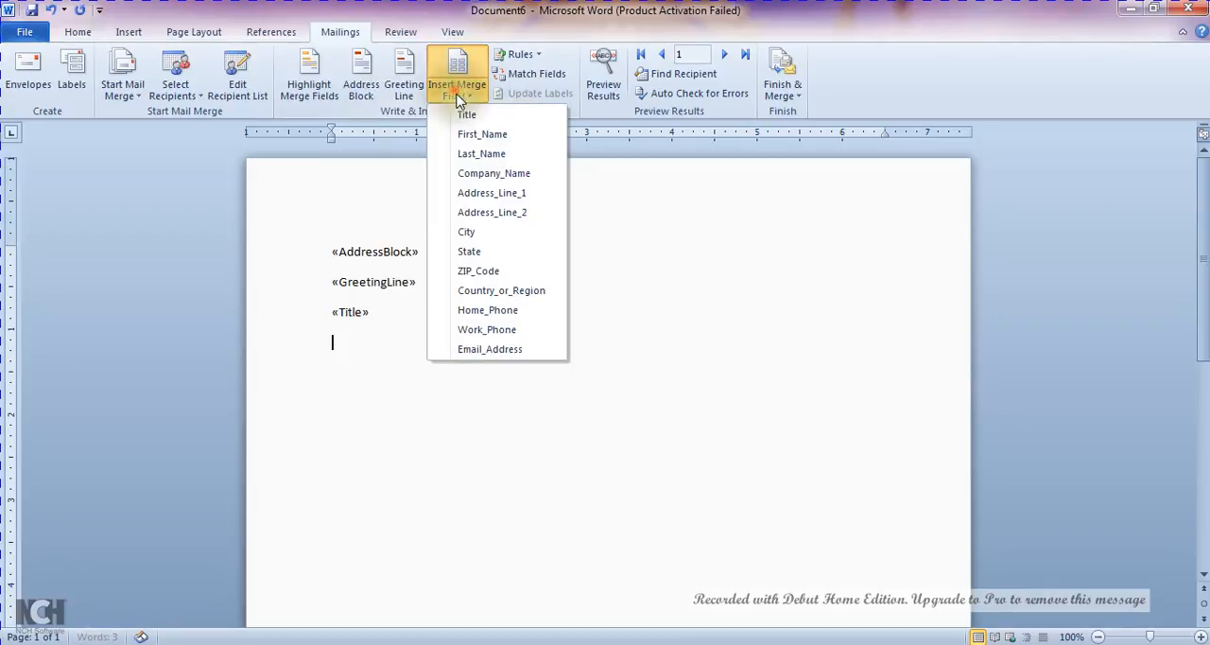
left_click(466, 136)
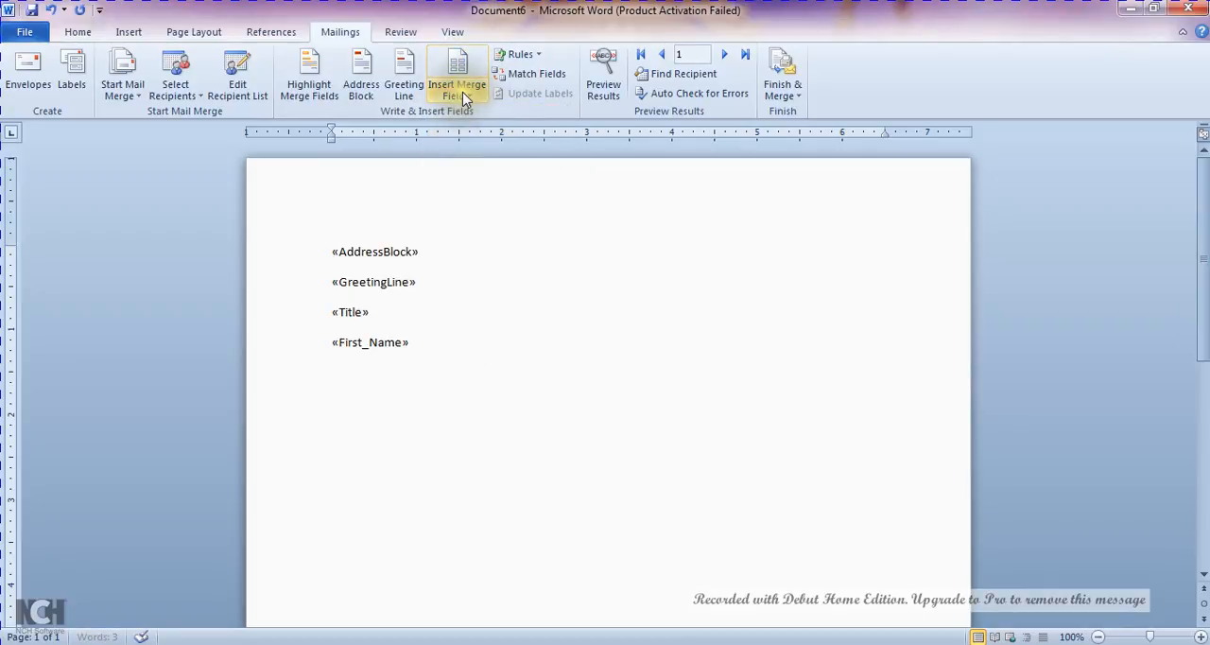
key("Return")
left_click(462, 95)
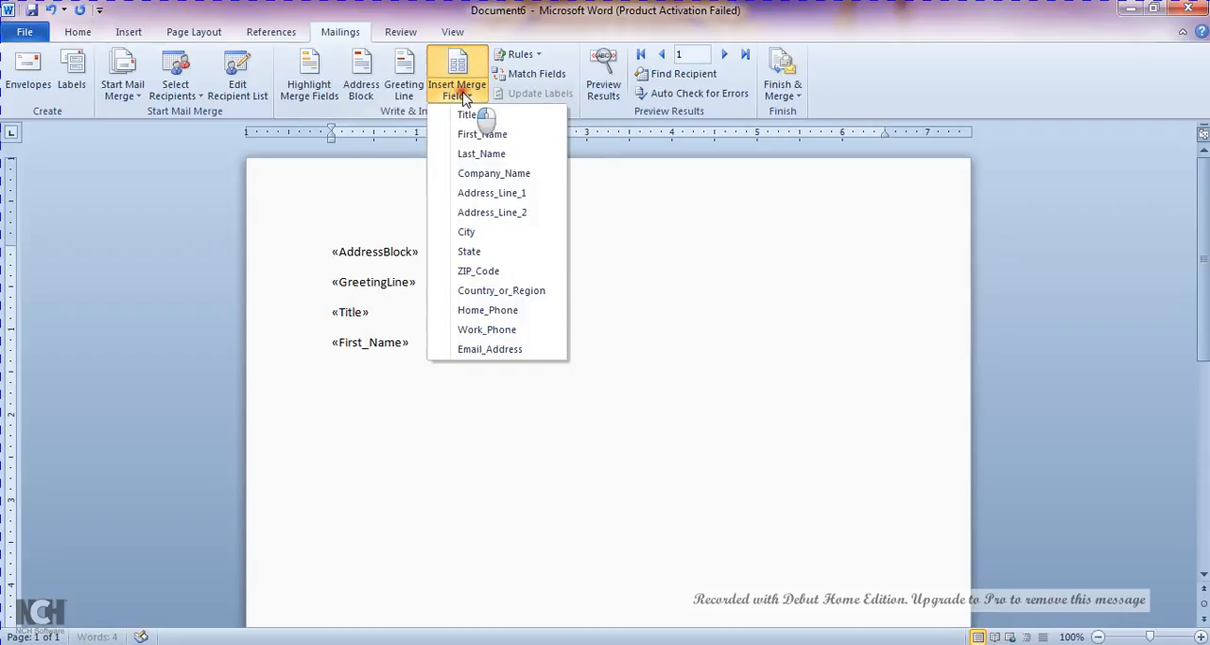
left_click(481, 154)
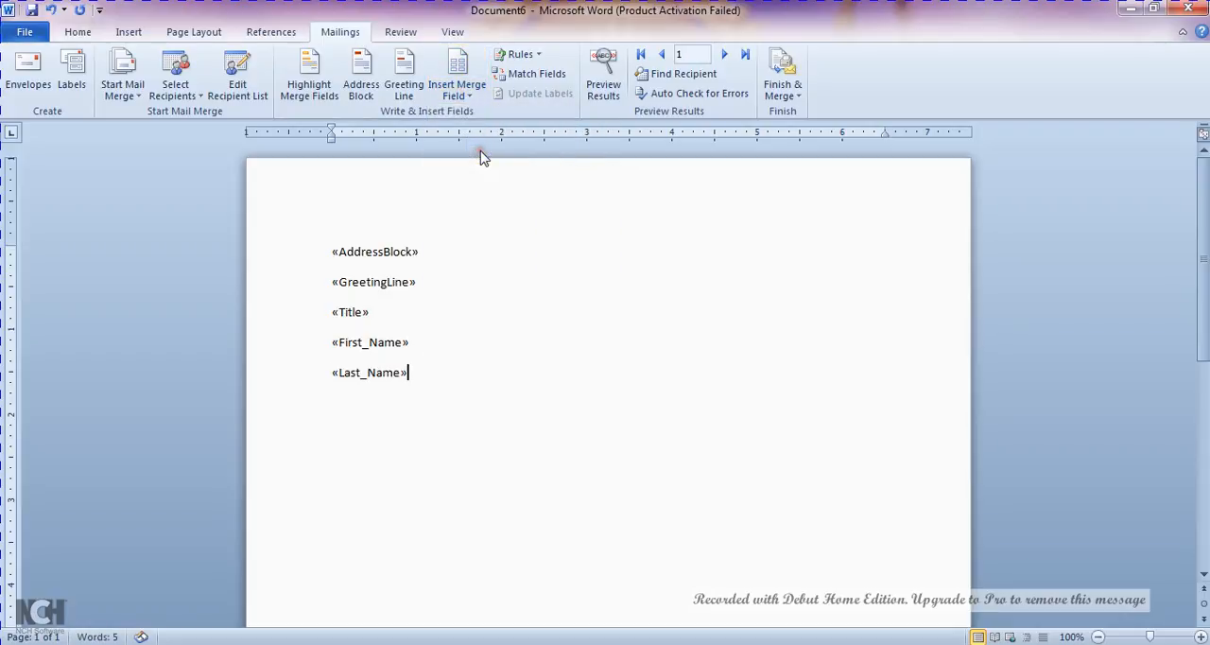
Insert the merge fields Address_Line_1, City, State and ZIP_Code below the last name, each on its own line
left_click(462, 96)
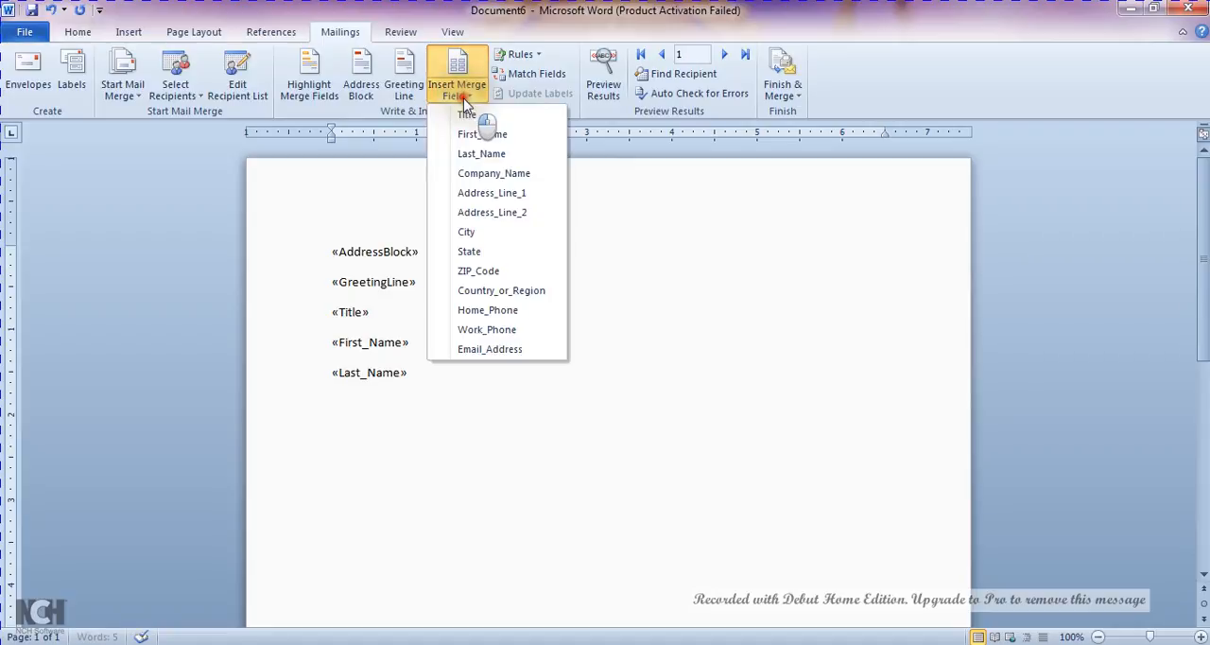
left_click(472, 194)
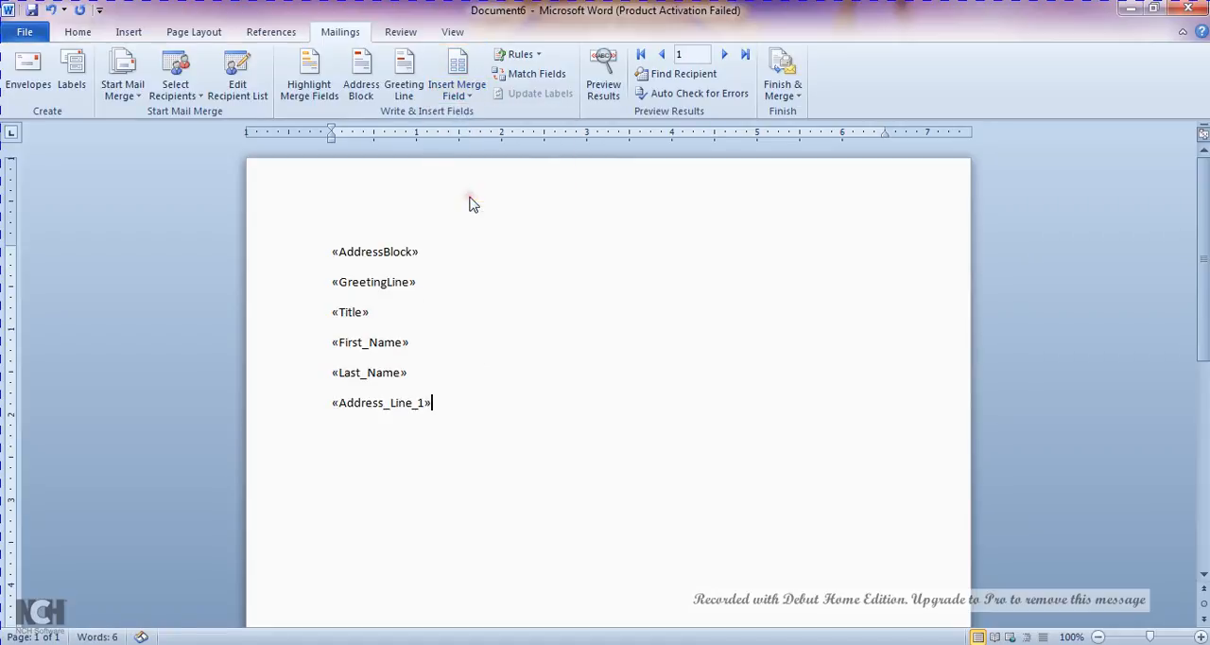
key("Return")
left_click(457, 90)
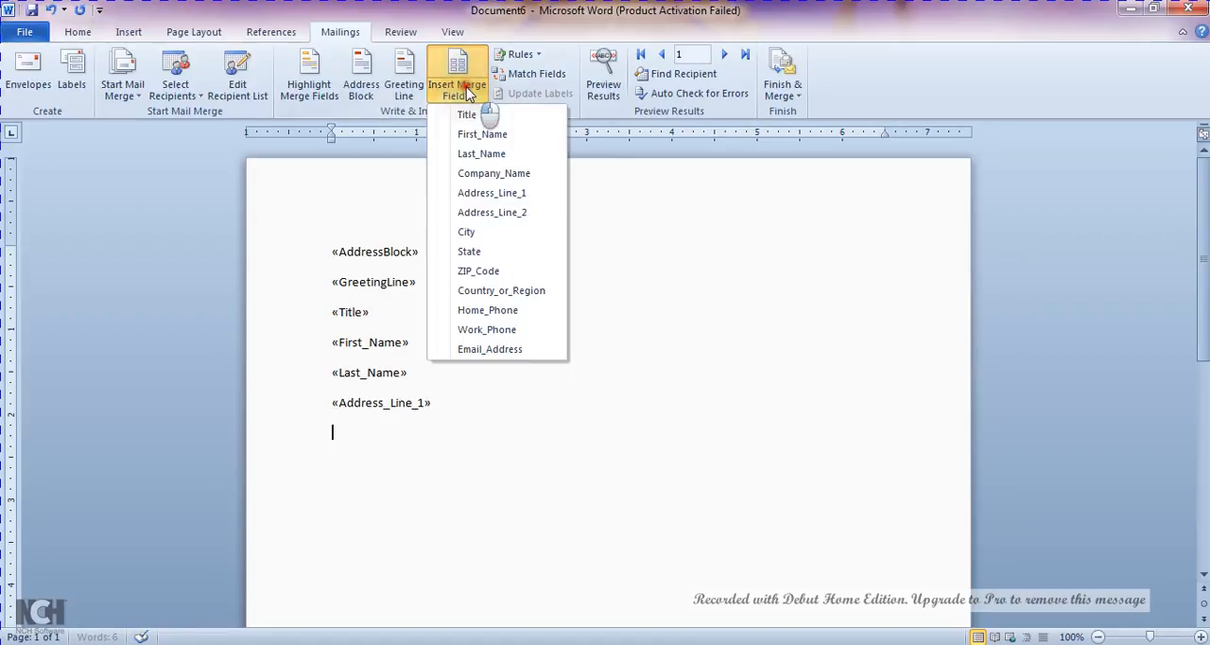
left_click(466, 231)
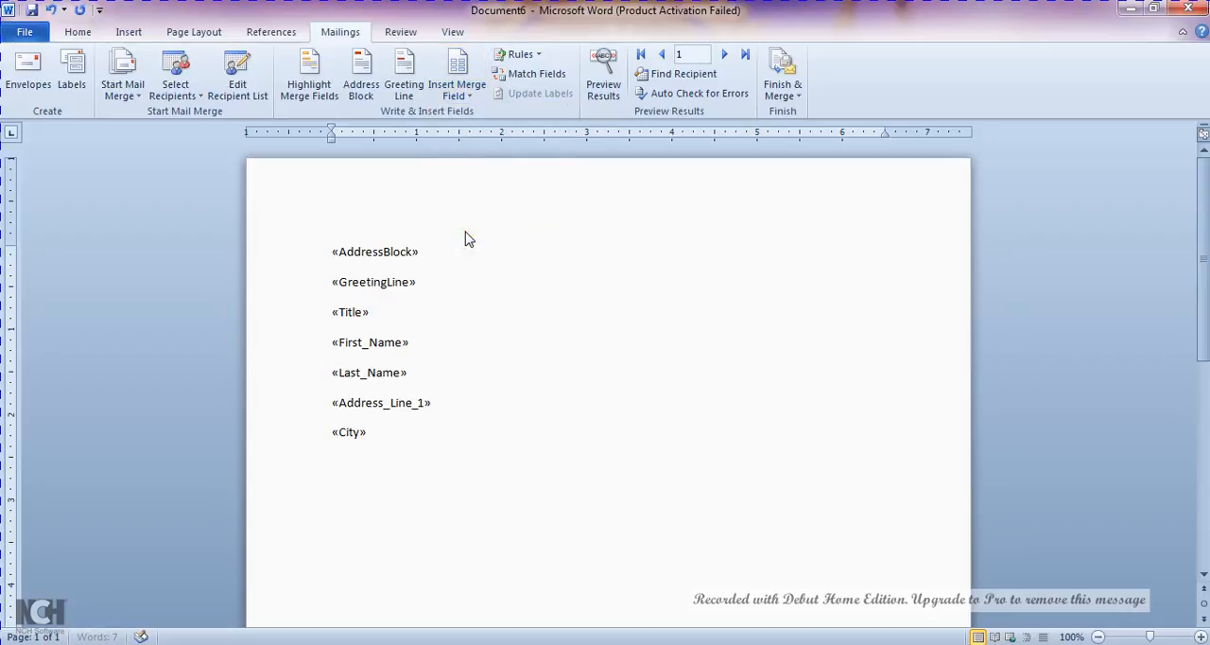
left_click(478, 90)
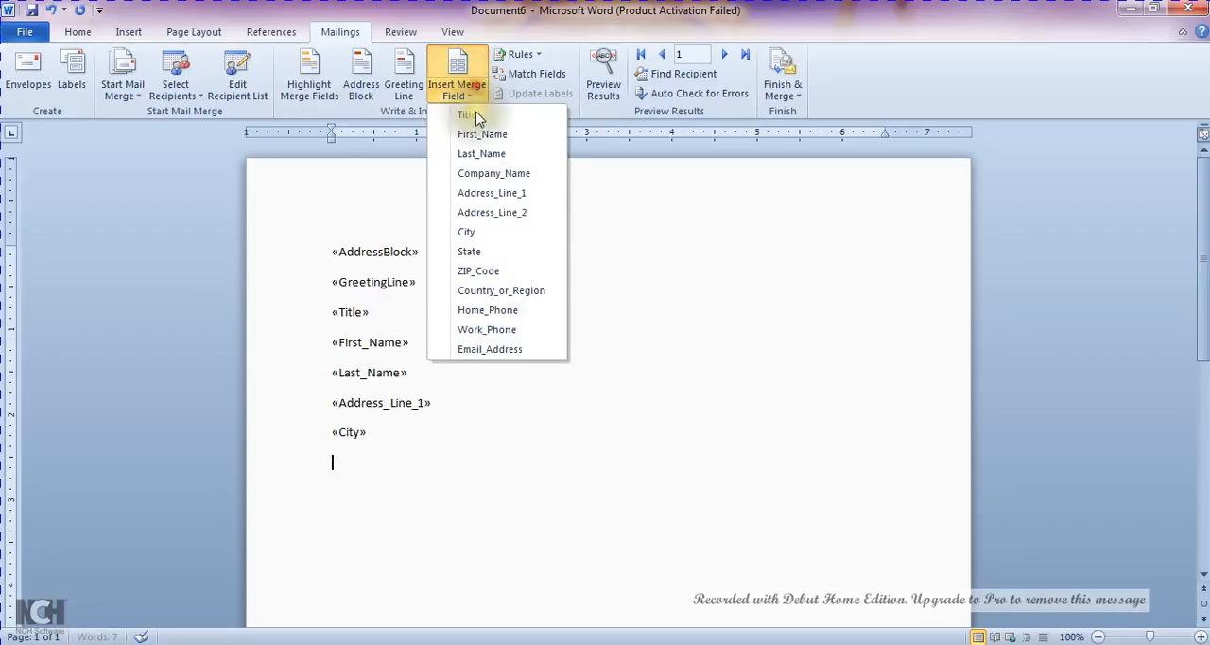
left_click(482, 252)
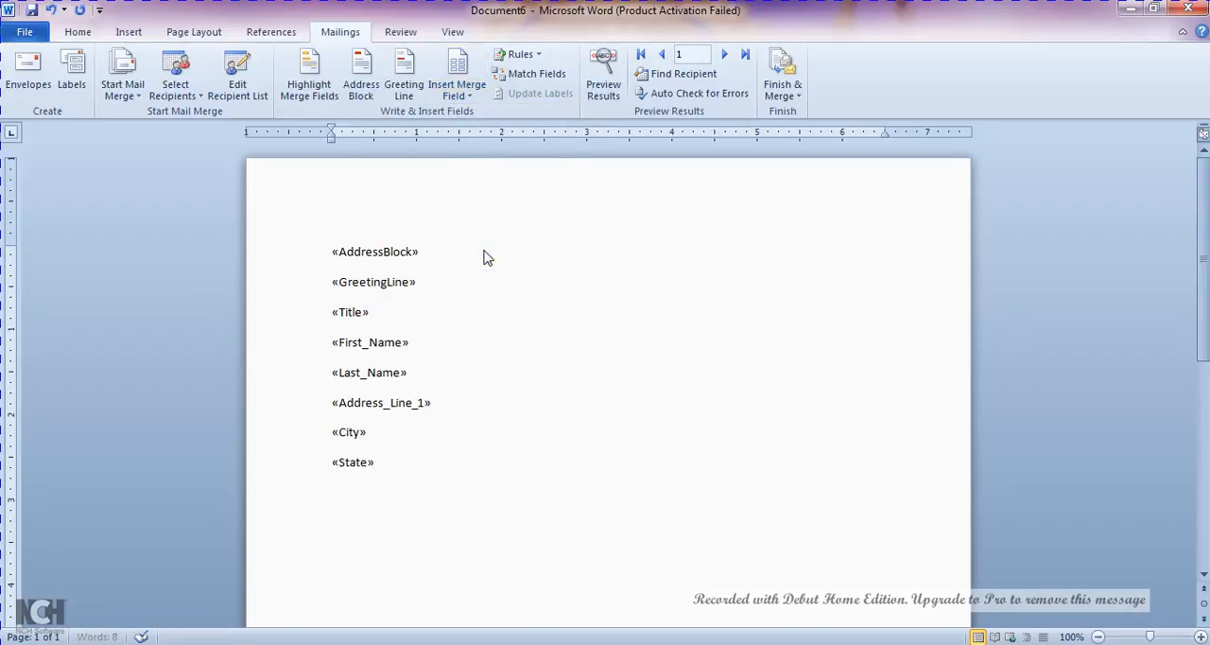
key("Return")
left_click(456, 84)
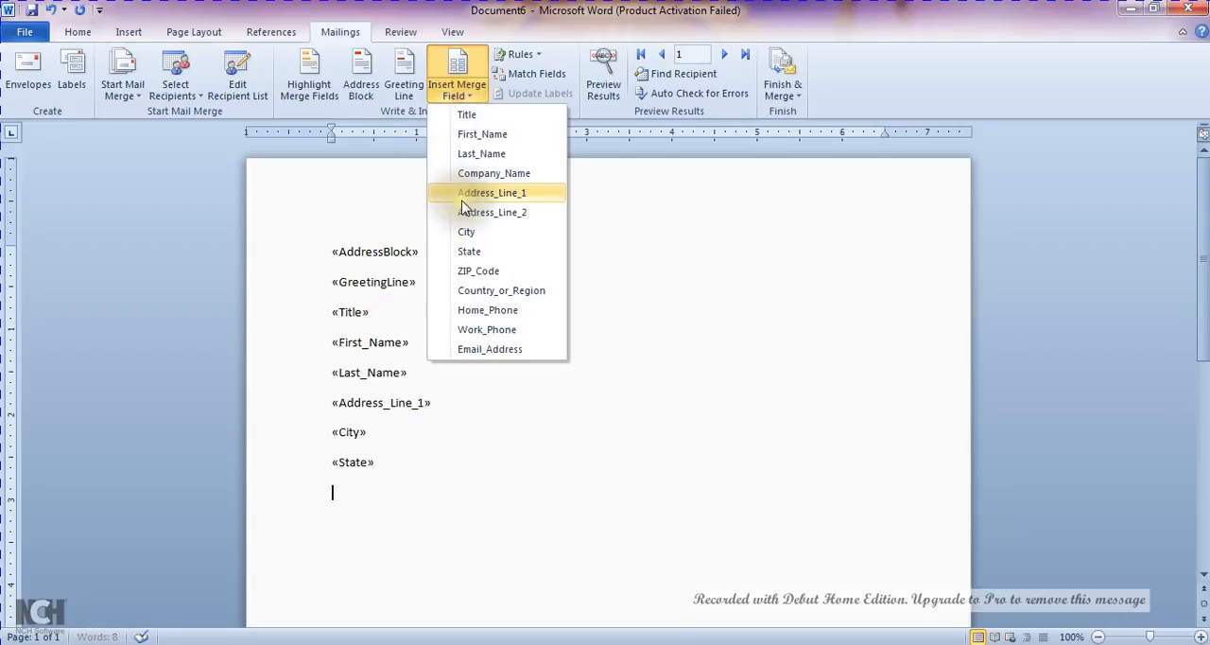
left_click(488, 272)
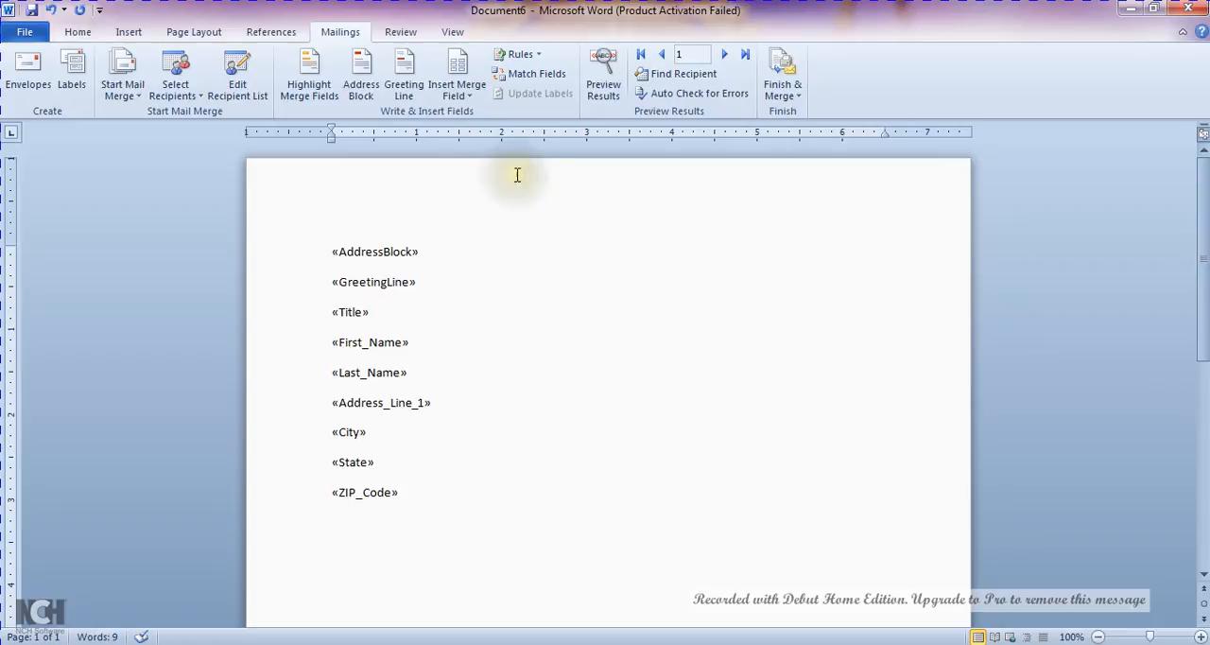
Preview the merged letter for the first recipient and switch back to showing the field codes
left_click(602, 91)
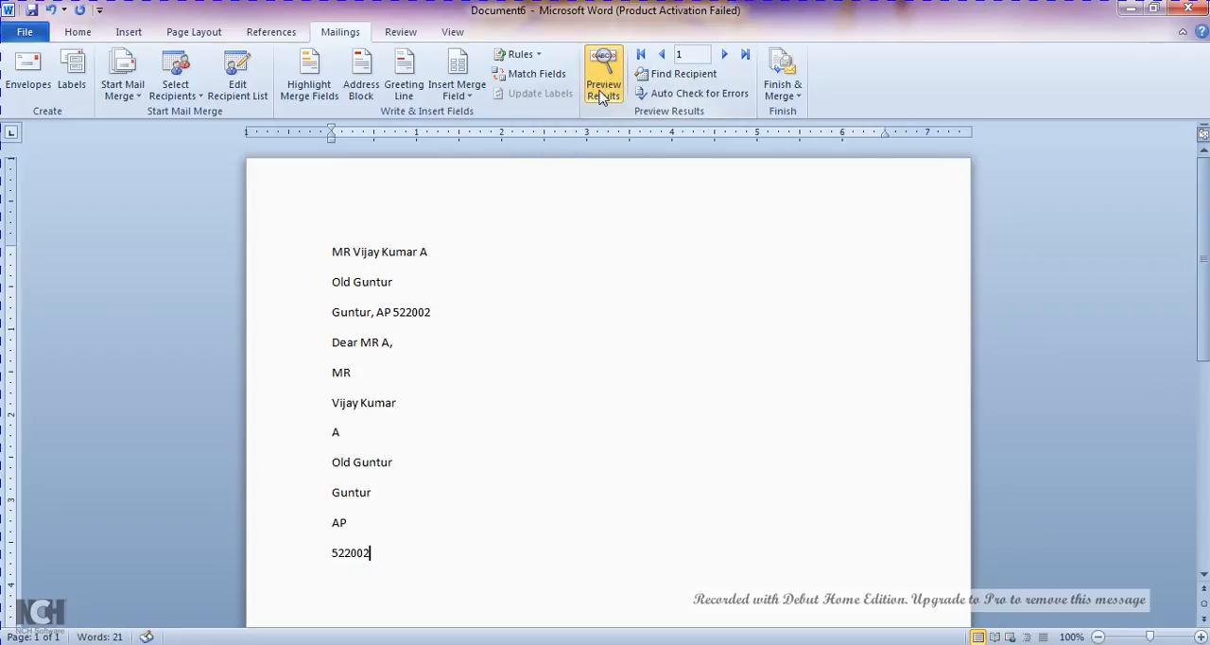
left_click(518, 254)
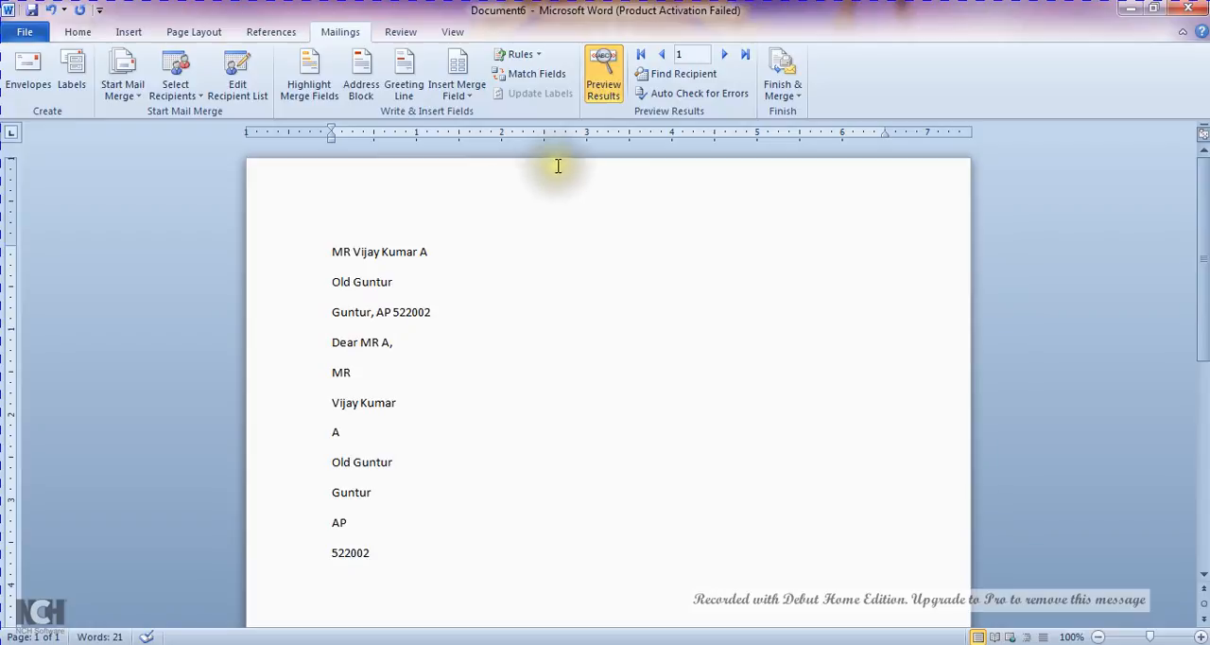
left_click(598, 87)
left_click(592, 87)
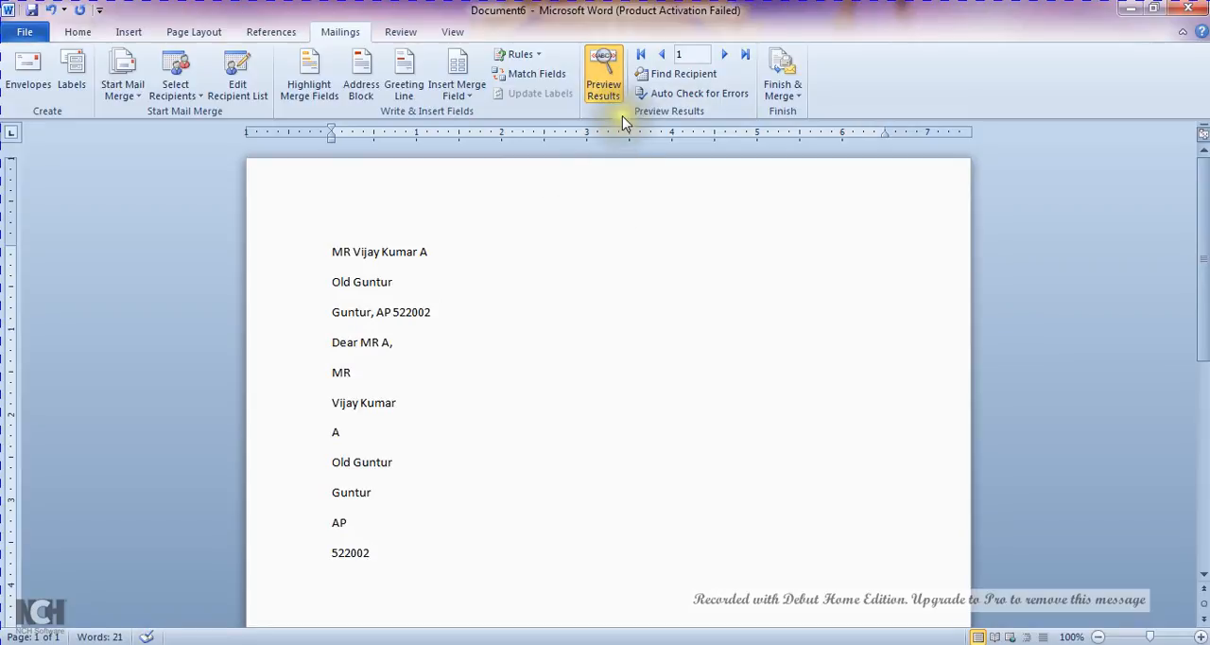
left_click(610, 95)
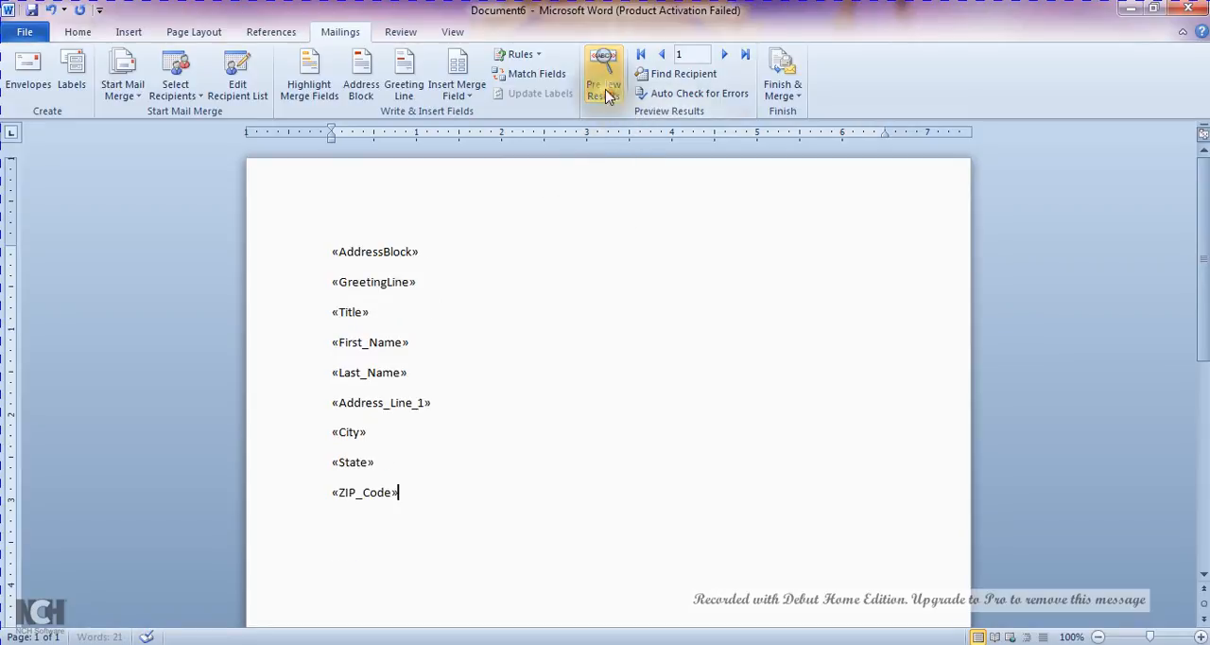
Review the field matches down to Department, look at the available recipient list fields, and cancel without changes
left_click(537, 76)
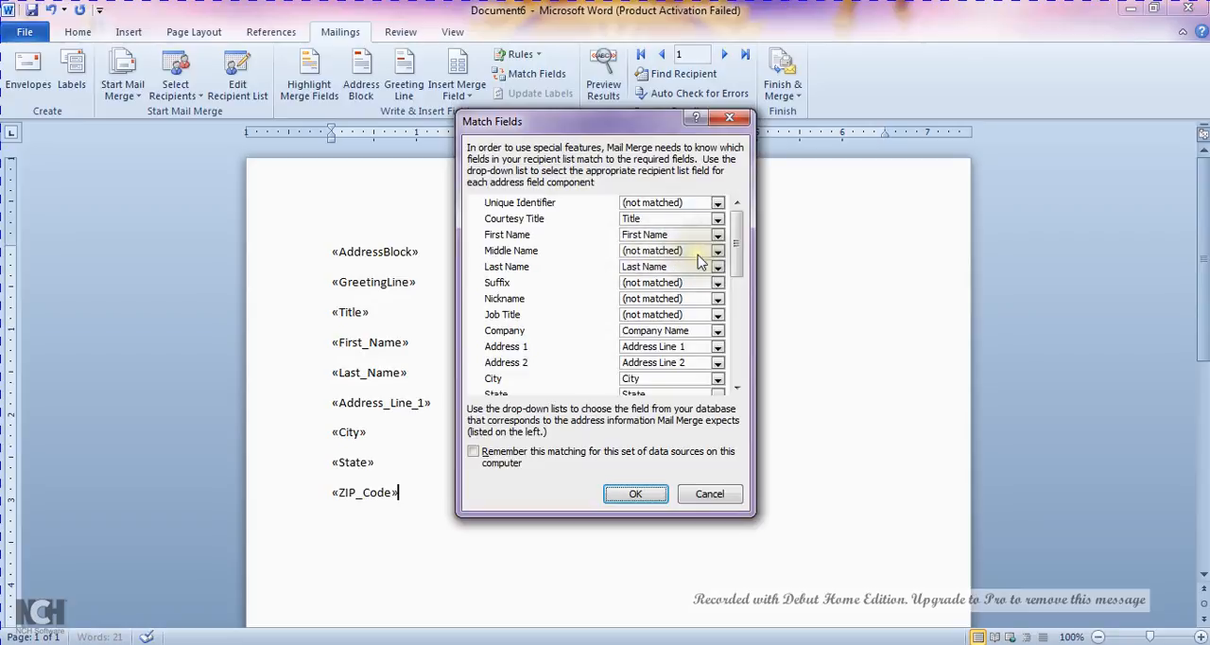
left_click_drag(737, 260, 768, 404)
left_click(717, 376)
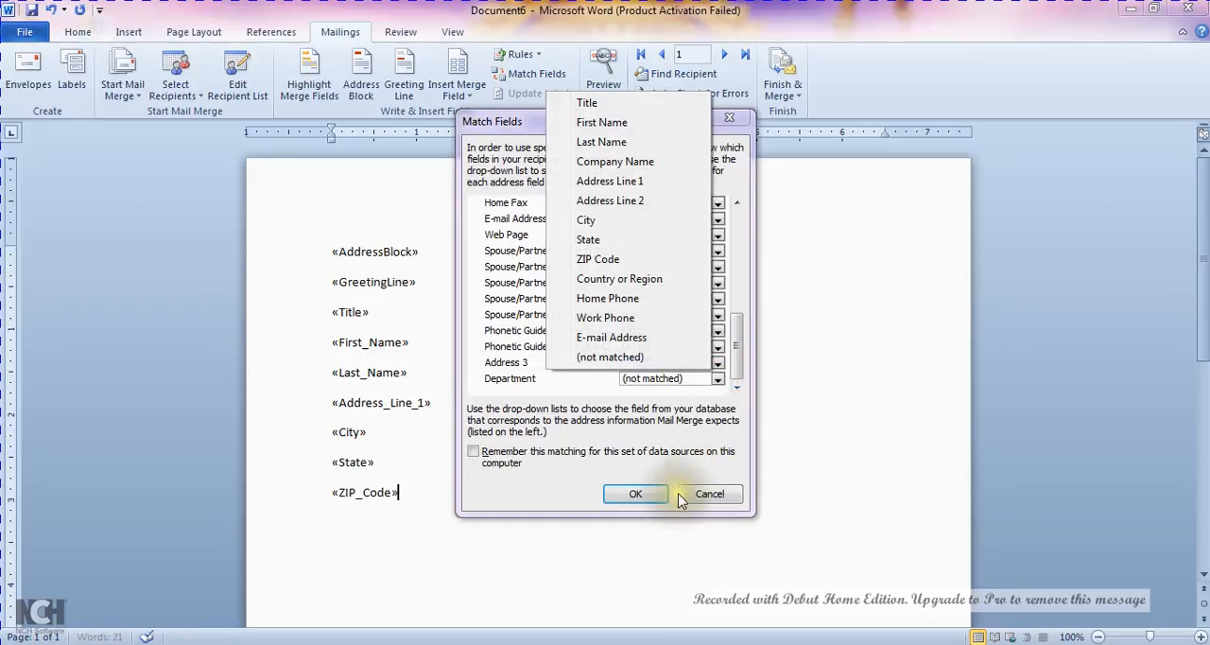
left_click(711, 496)
left_click(711, 495)
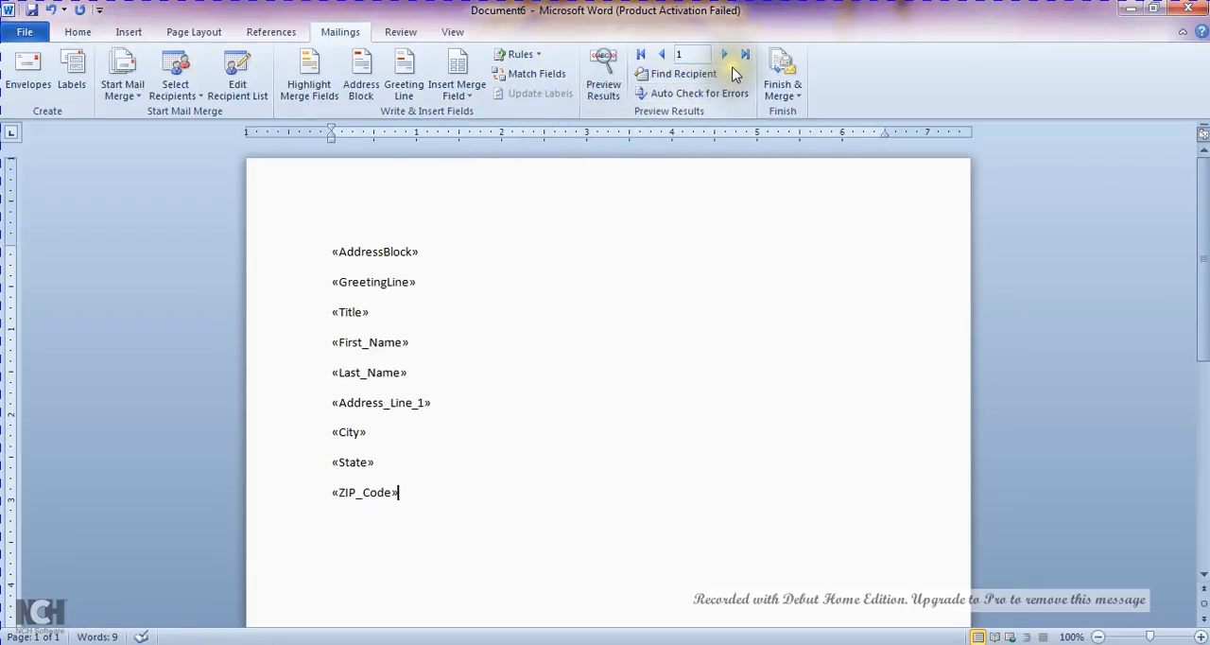
Preview the merged results, stepping forward from the first to the fourth recipient and back to the third
left_click(600, 83)
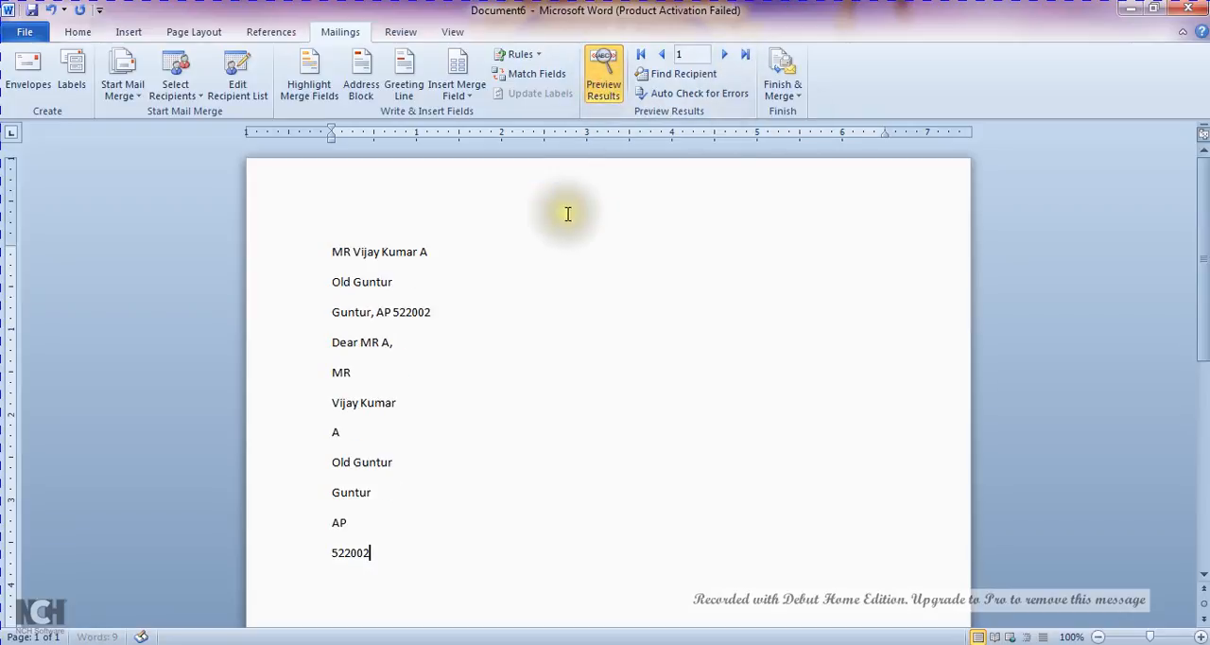
left_click(725, 57)
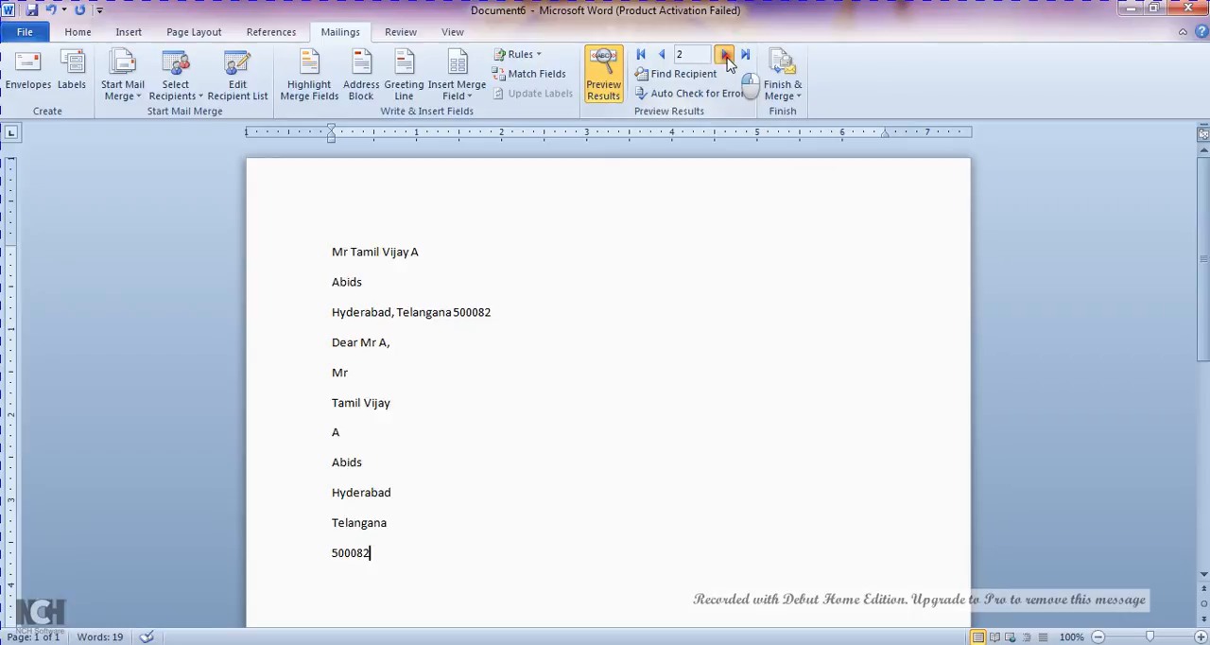
left_click(725, 56)
left_click(725, 56)
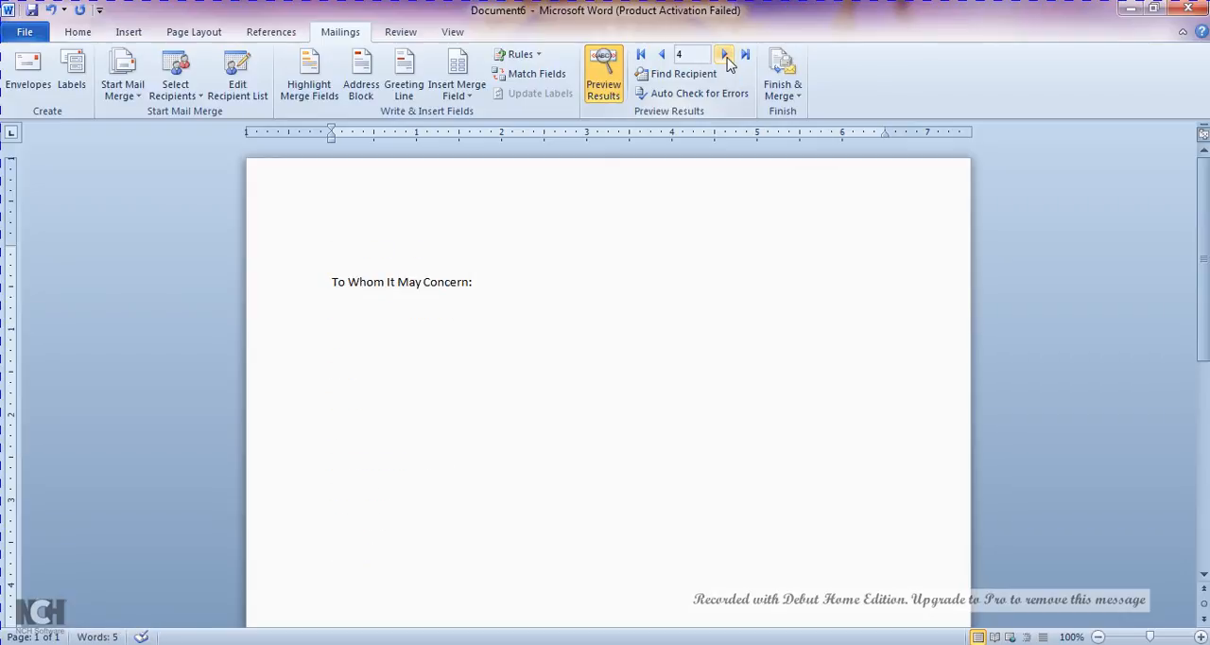
left_click(662, 55)
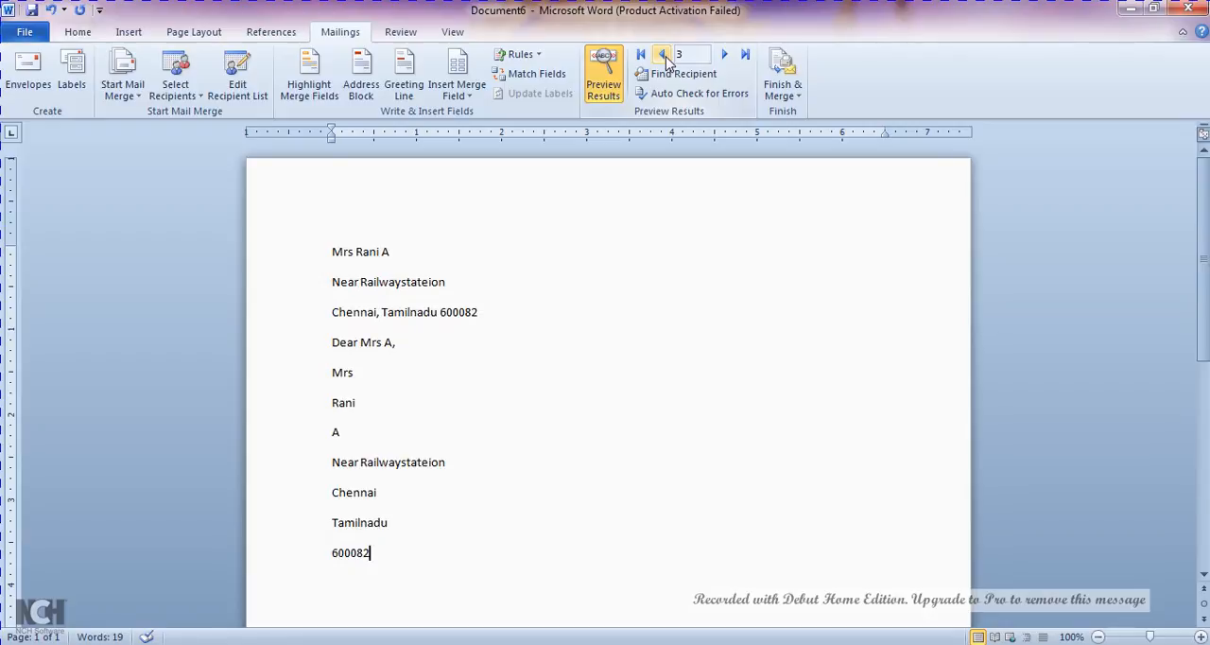
Step the merge preview back from the third recipient to the first
left_click(663, 55)
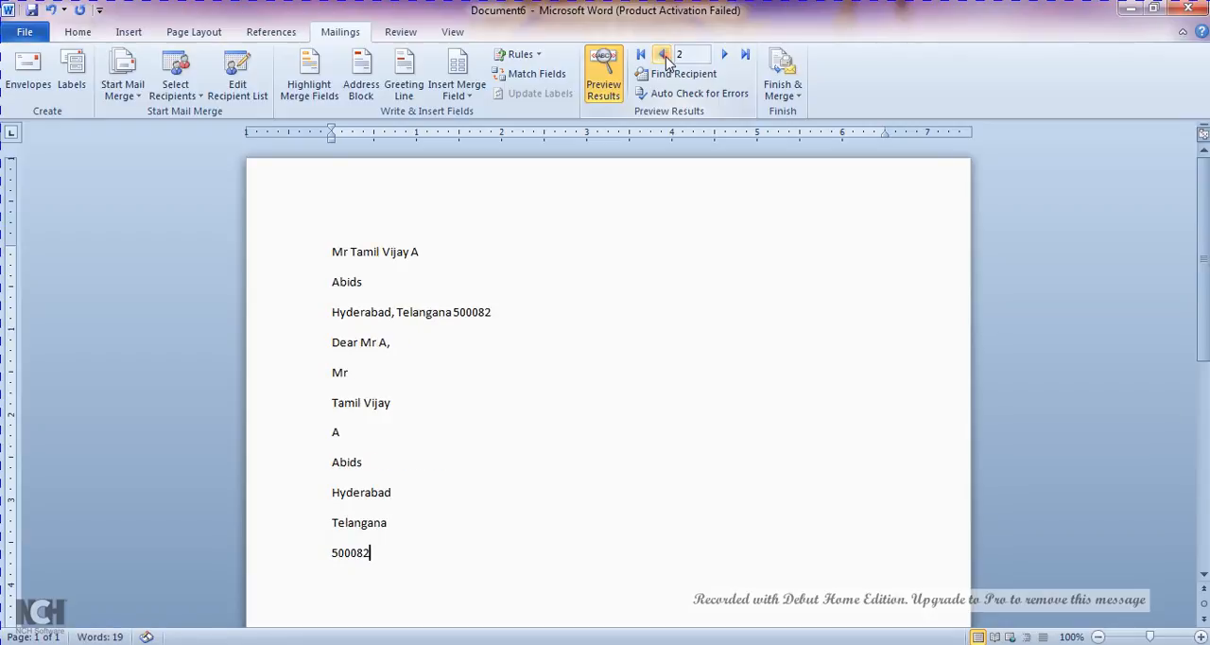
left_click(664, 55)
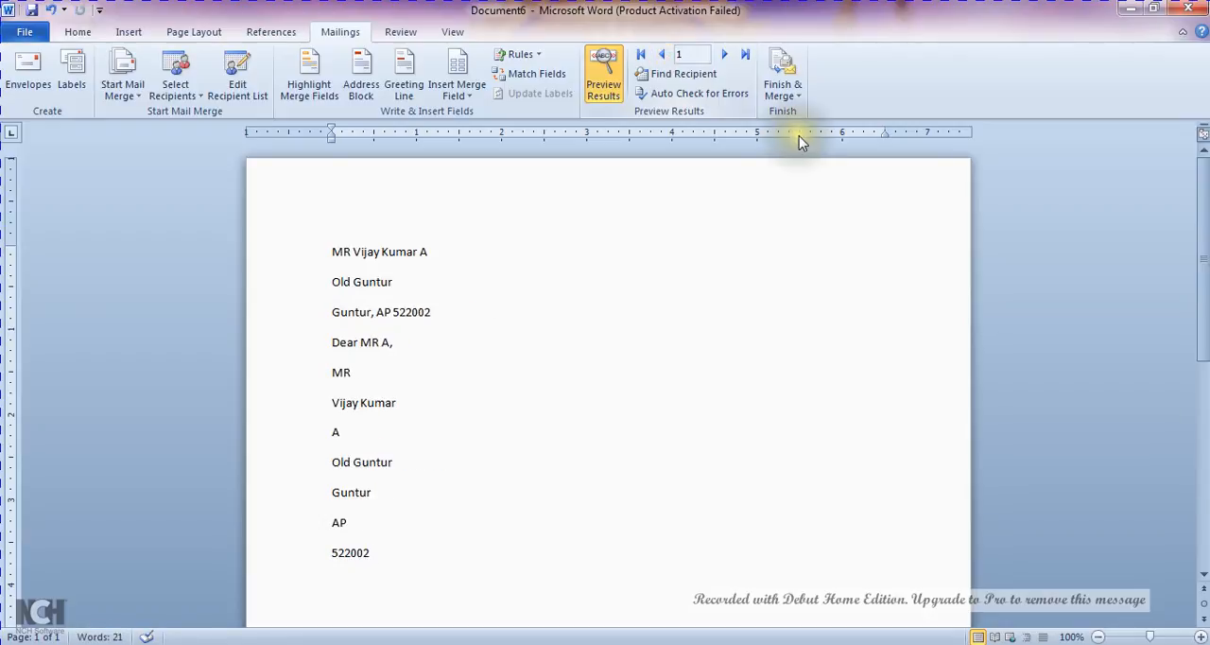
left_click(794, 106)
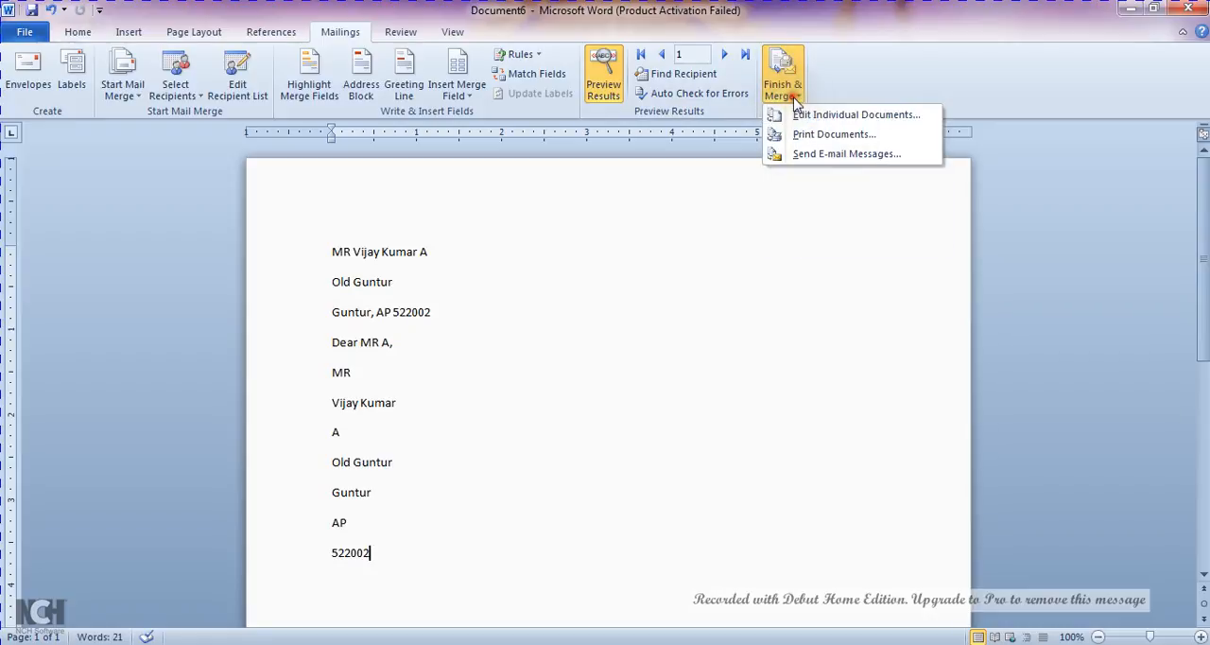
left_click(800, 117)
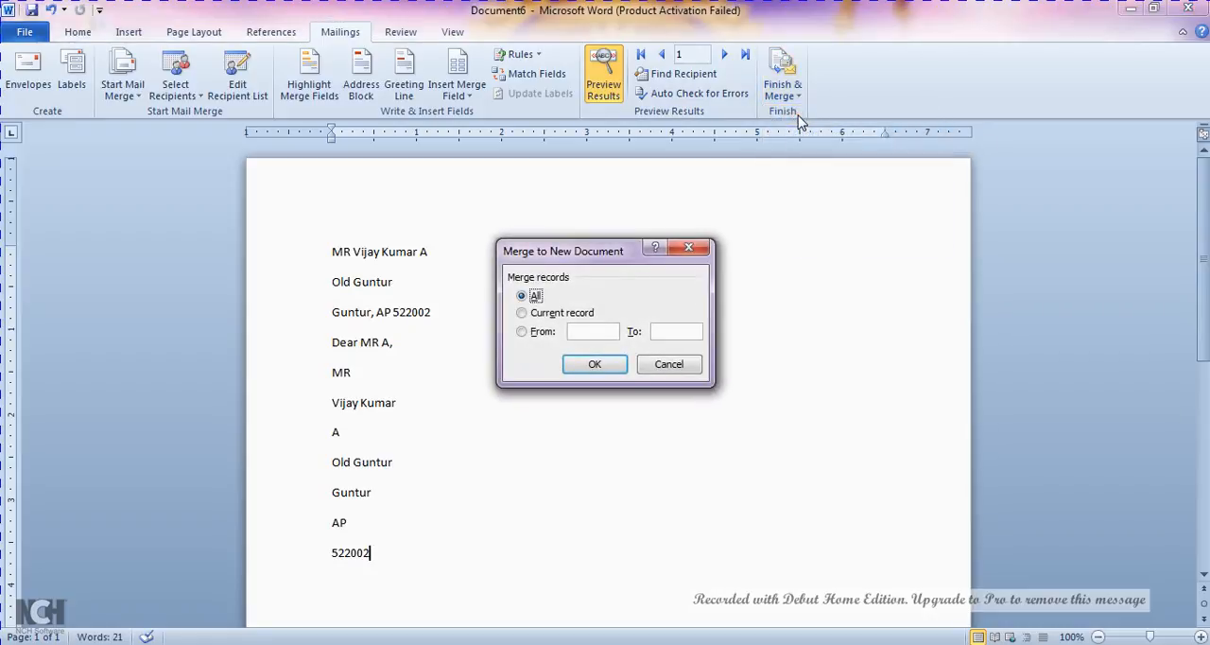
left_click(669, 364)
Add sample body paragraphs on a new line below the ZIP code field with =rand()
key("Return")
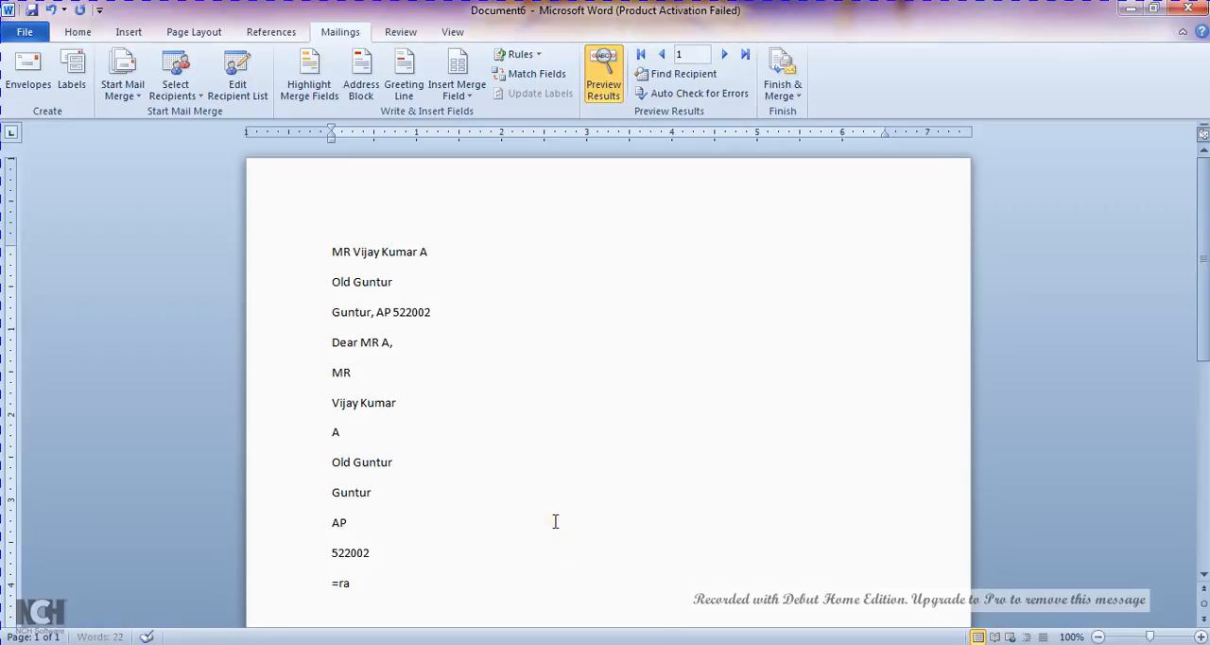
type("=rand()")
key("Return")
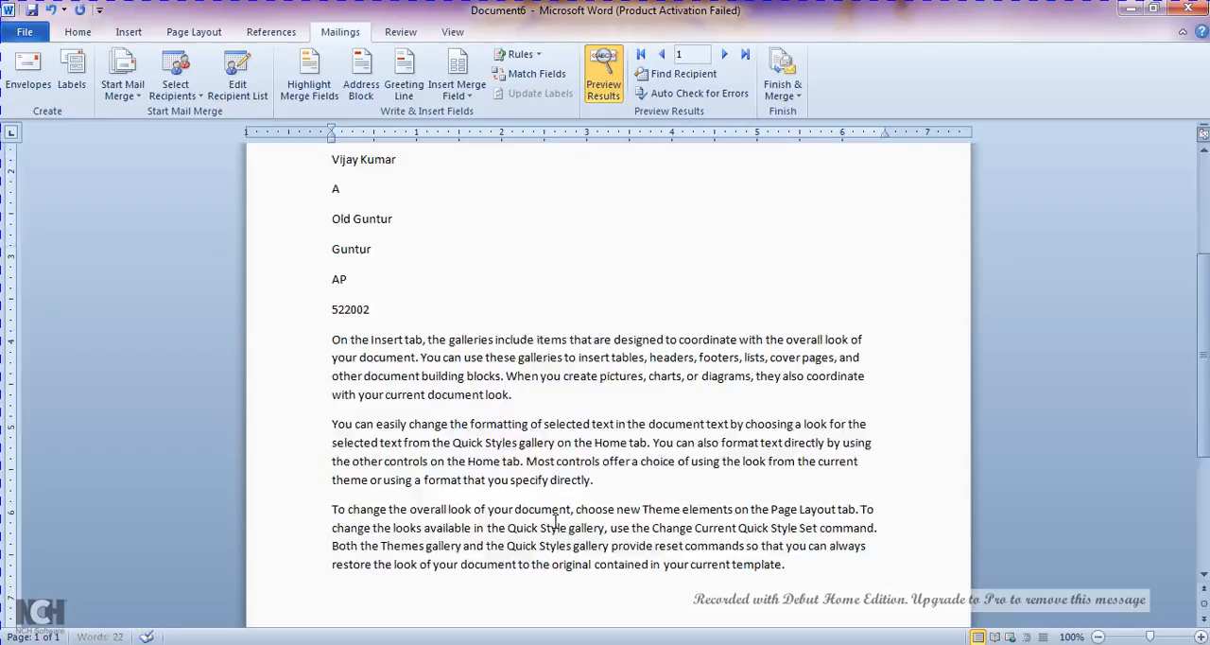
Finish the merge by generating individual letters for all records in a new document
left_click(800, 99)
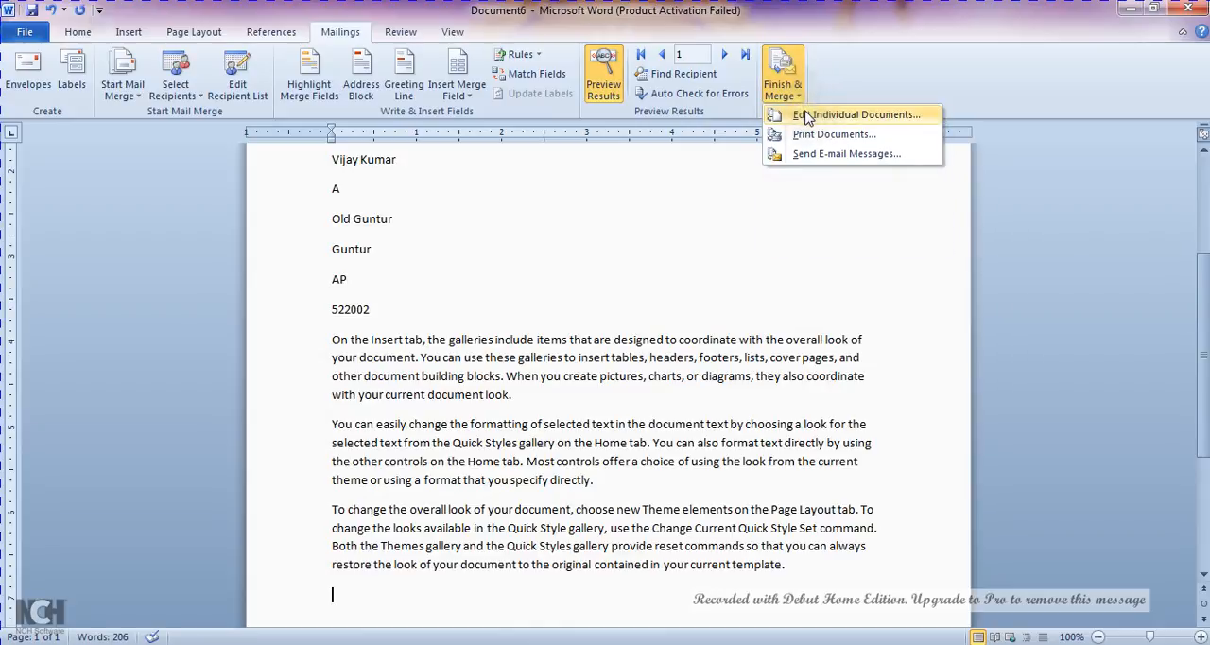
left_click(806, 116)
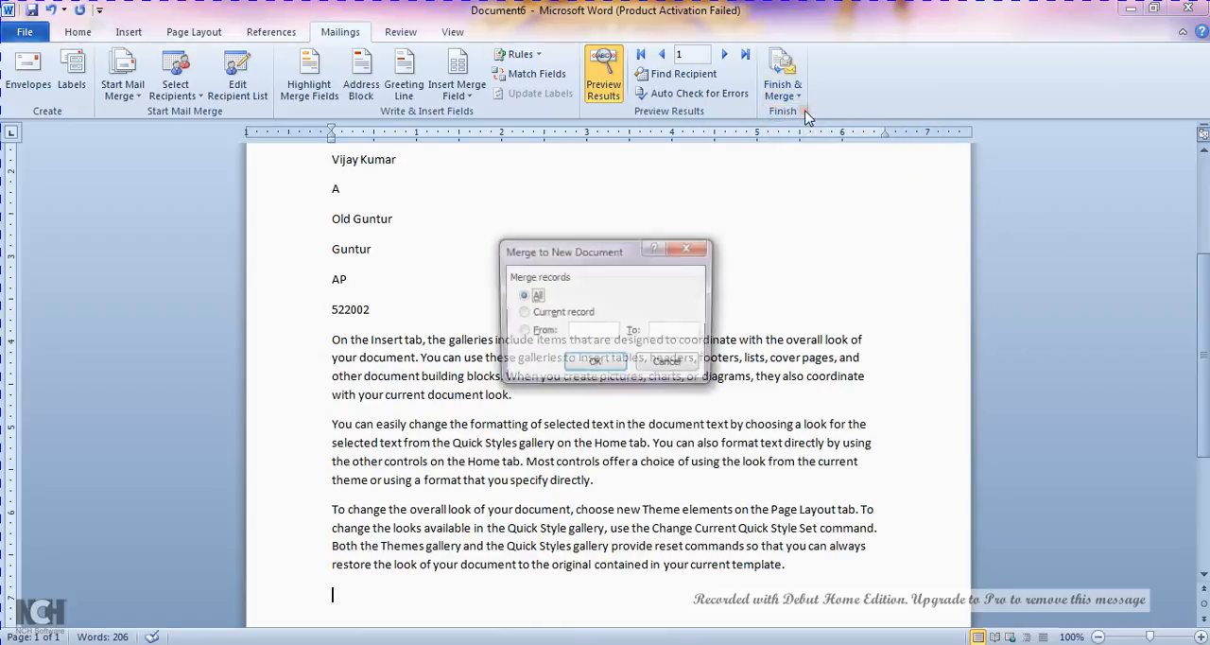
left_click(598, 367)
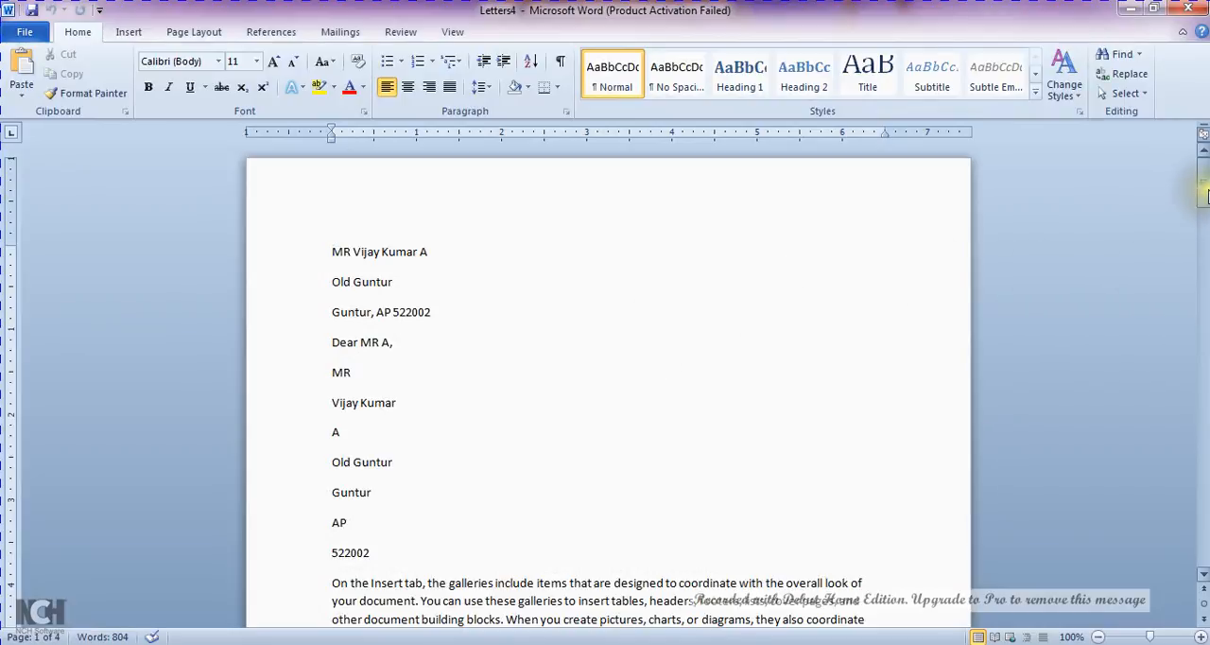
Look through the merged letters as far as the second recipient's, and return to the main letter with the review commands shown
left_click_drag(1206, 193, 1203, 260)
left_click(338, 34)
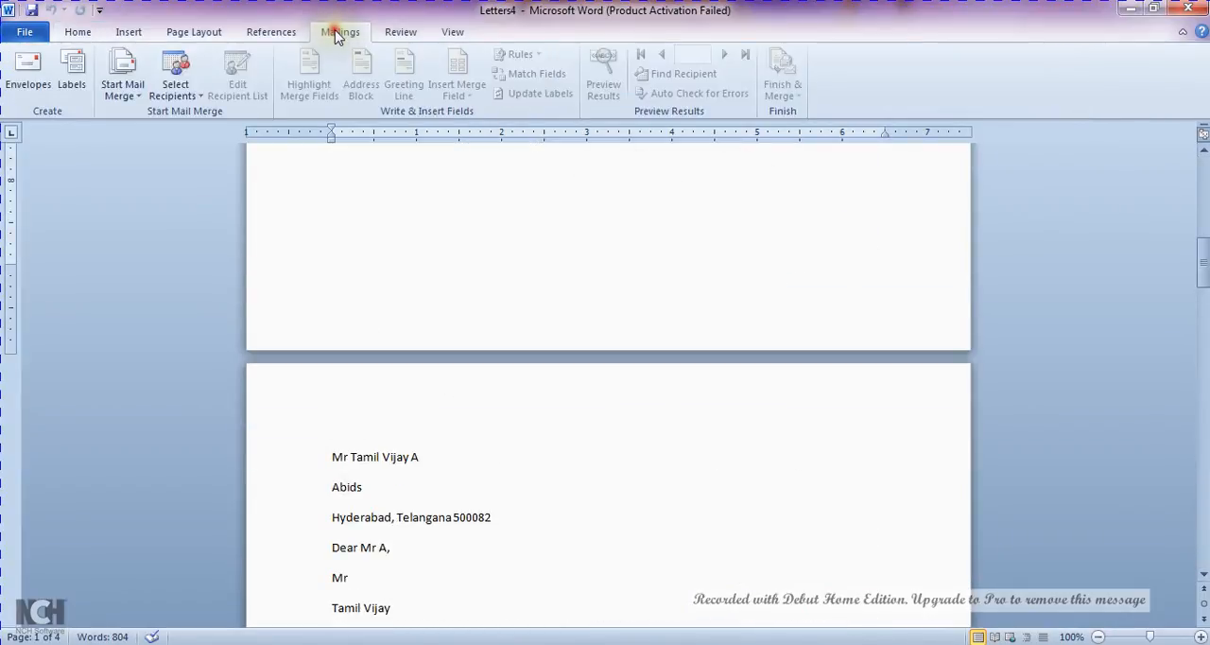
left_click(640, 440)
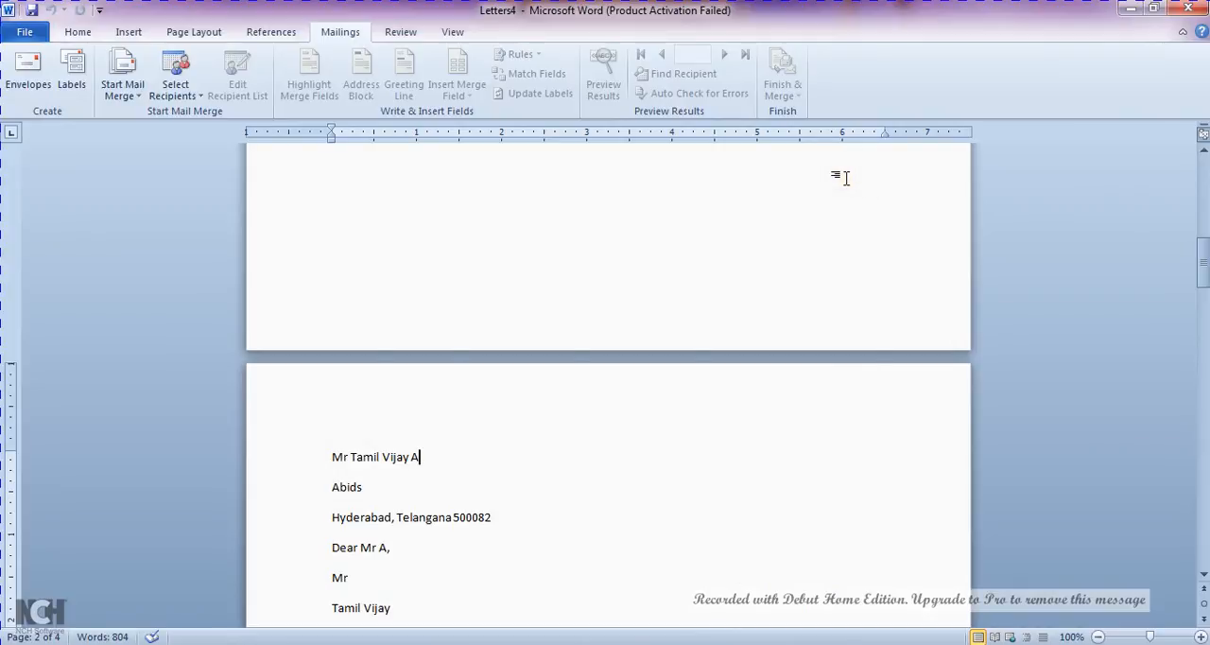
key("alt+Tab")
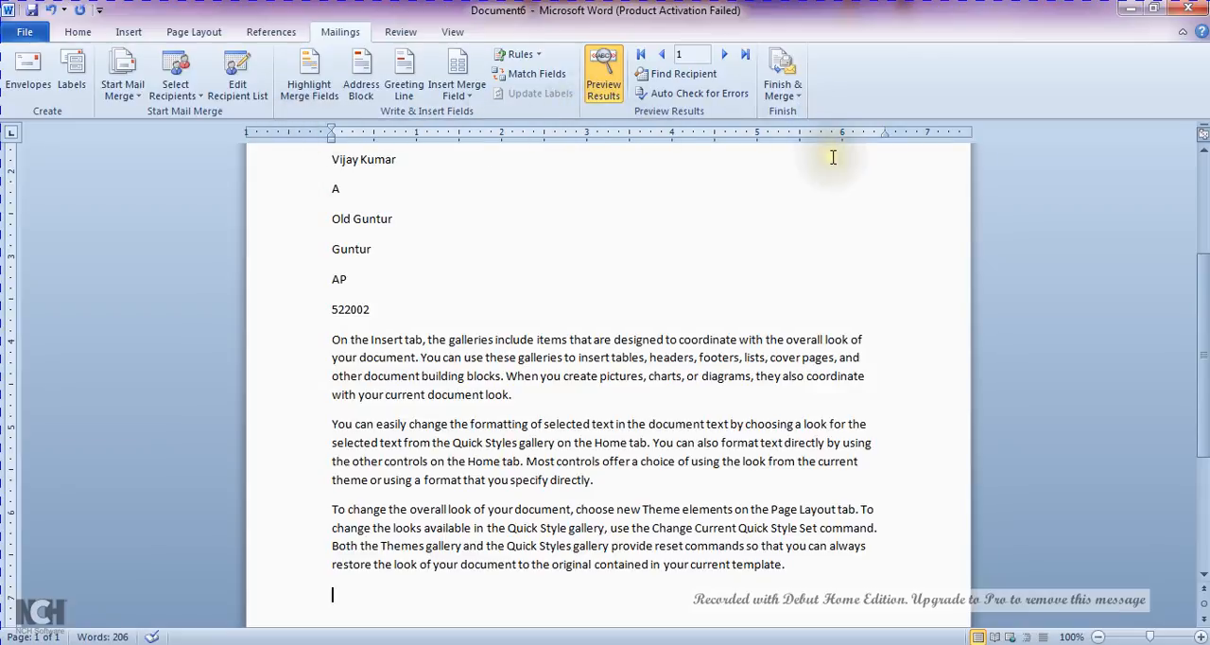
left_click(398, 36)
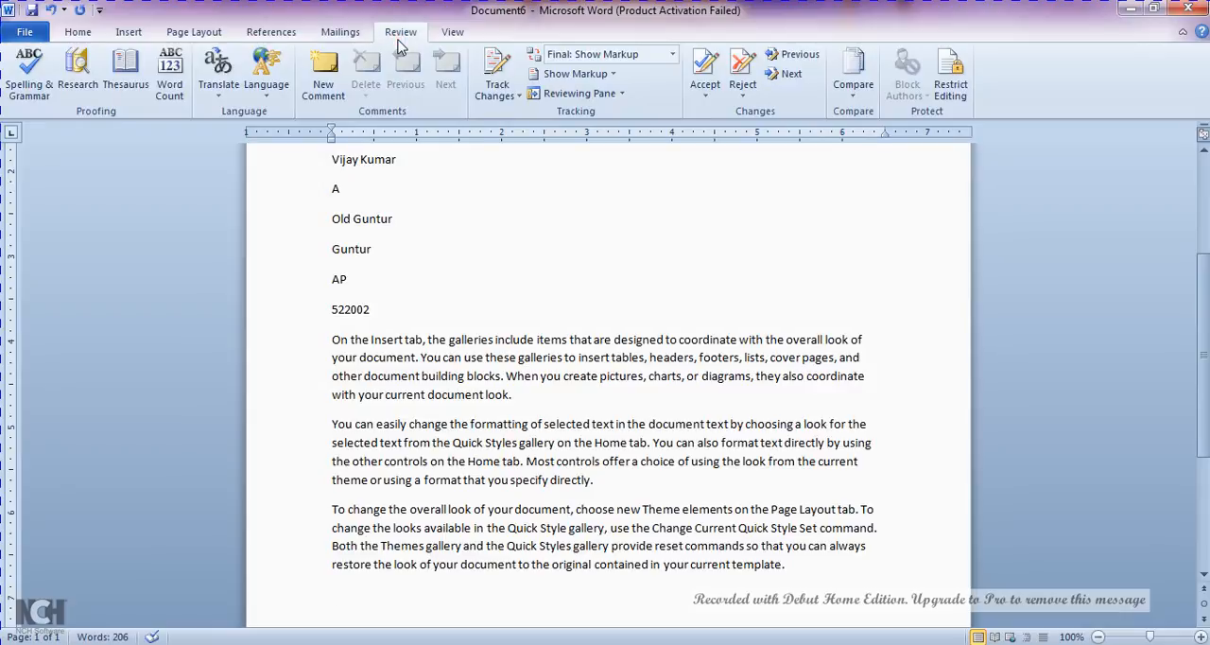